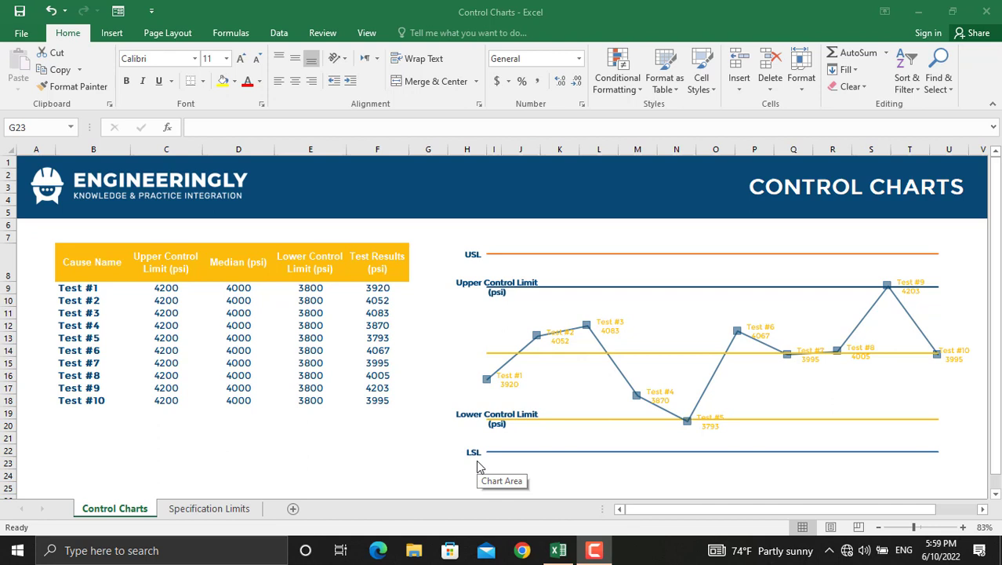
- Review the finished control chart and the USL and LSL values on the Specification Limits sheet
left_click(477, 466)
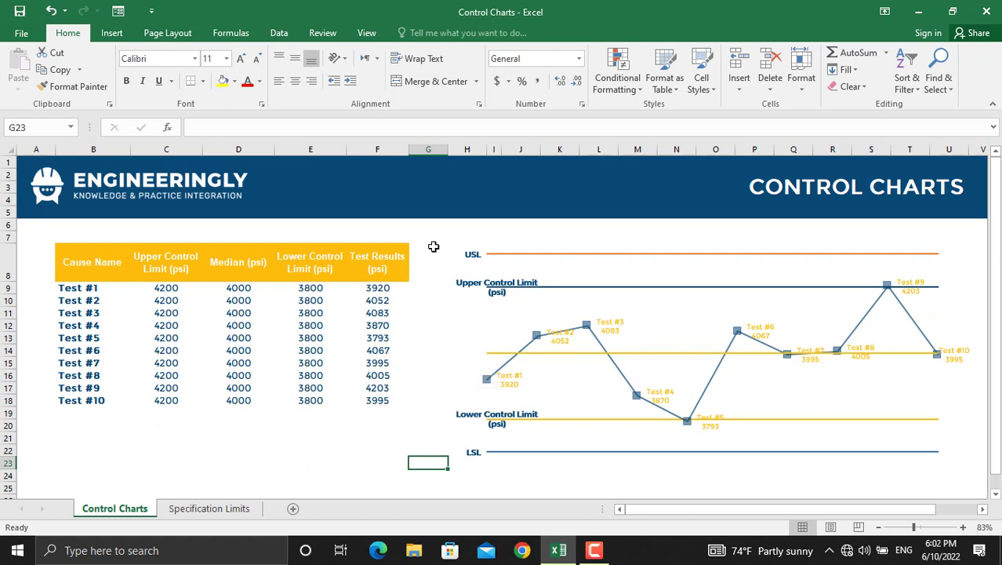
left_click(224, 510)
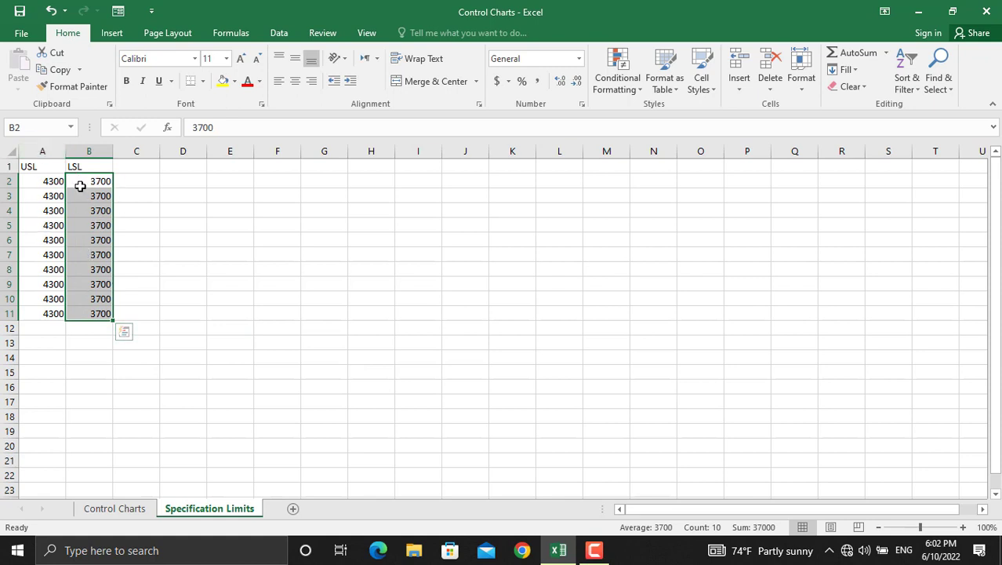
left_click(118, 516)
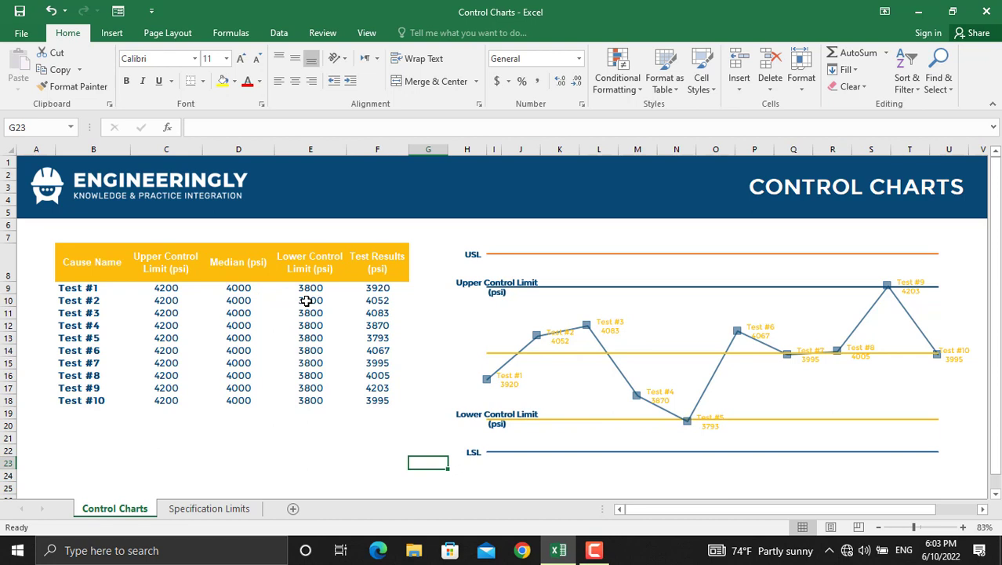
left_click(194, 511)
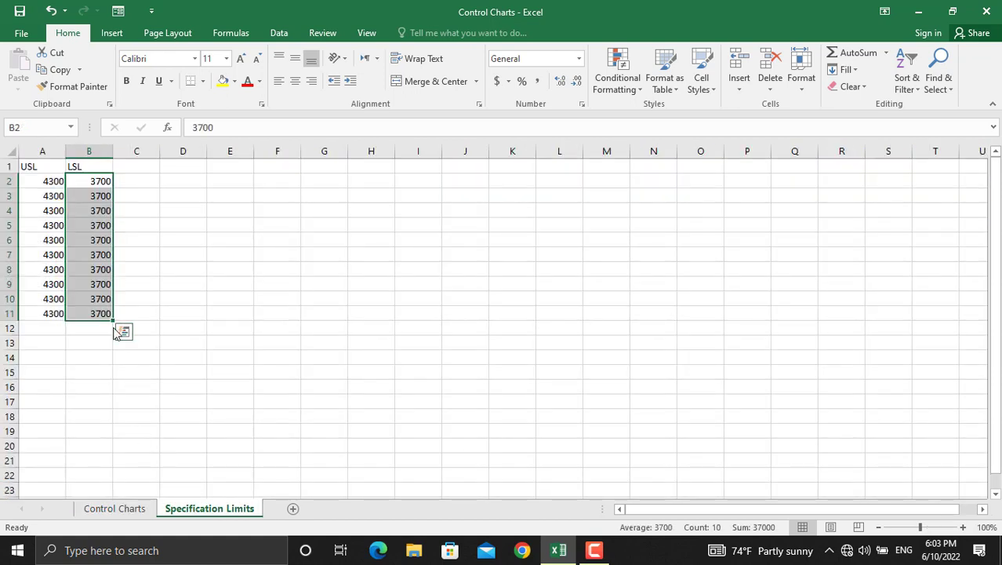
left_click(49, 186)
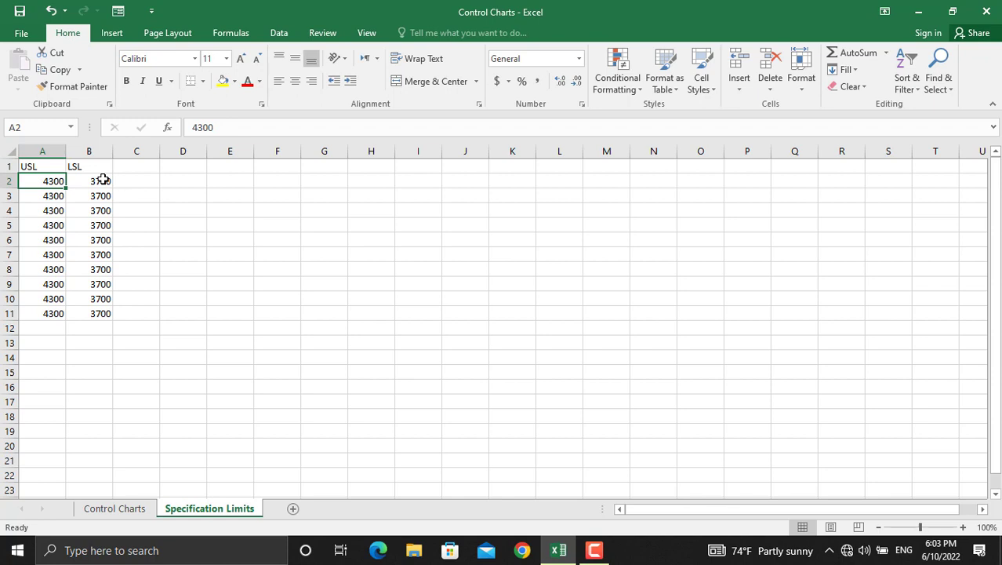
left_click(109, 509)
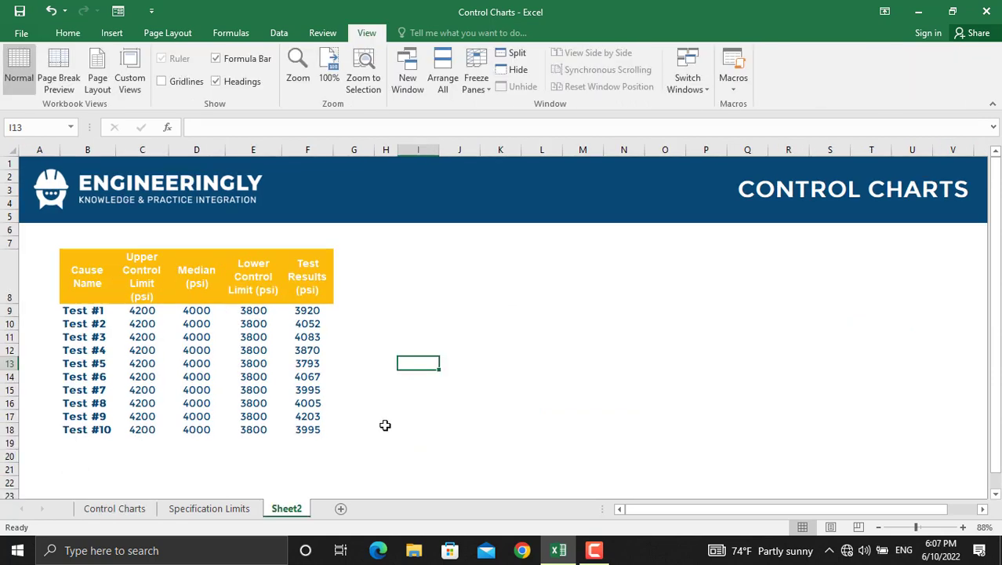
left_click(114, 511)
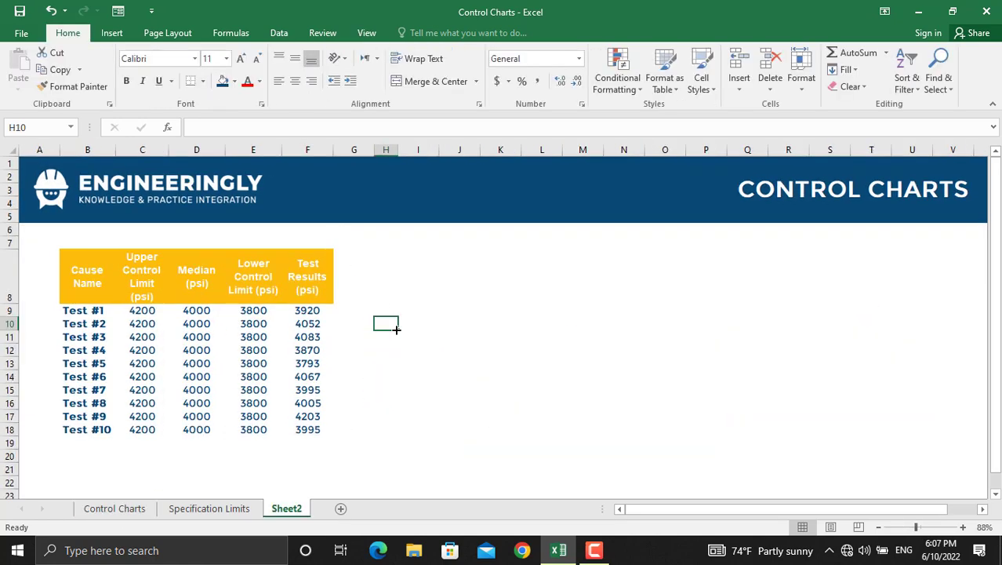
- Insert a blank basic 2-D line chart on Sheet2
left_click(111, 35)
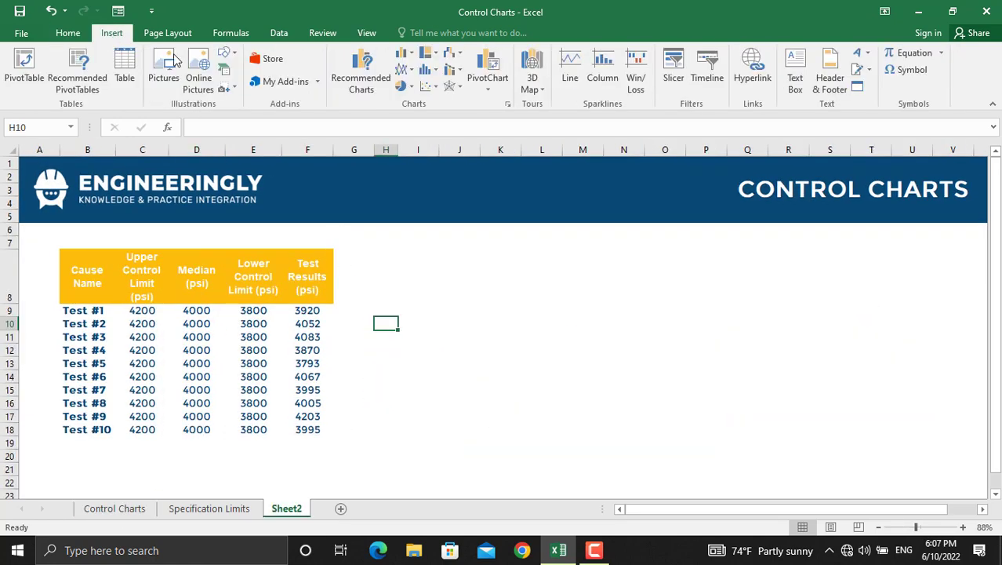
left_click(411, 72)
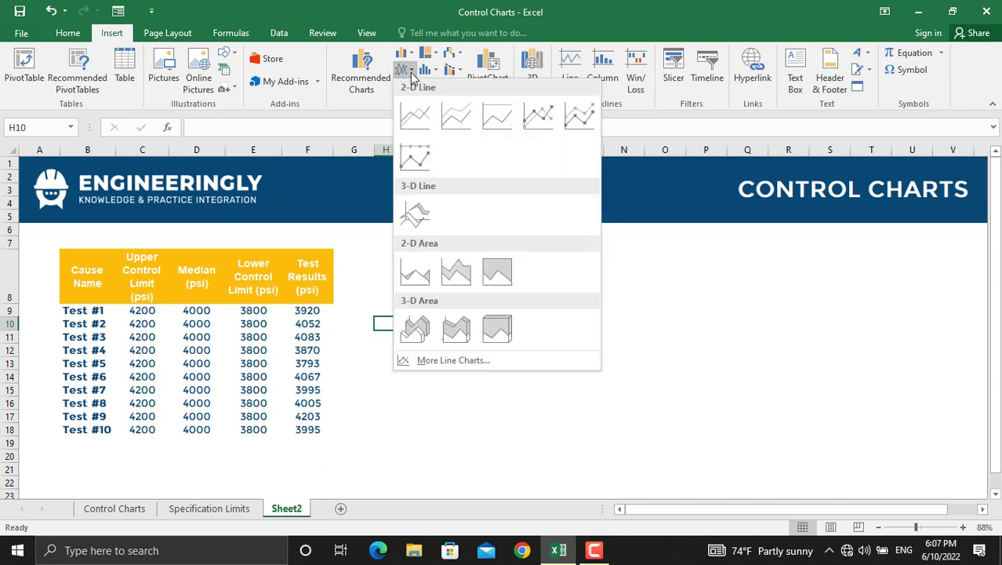
left_click(417, 120)
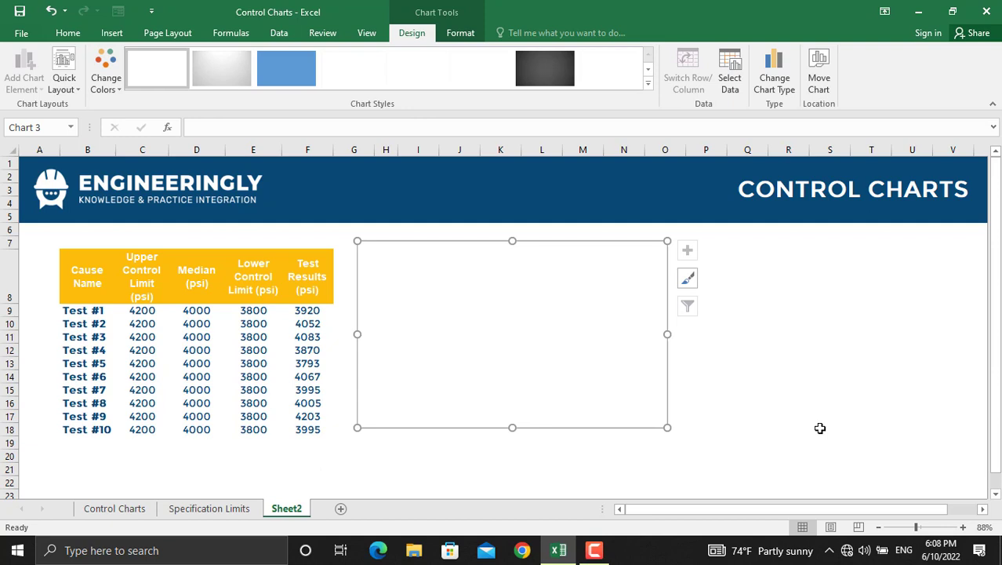
- Add the Upper Control Limit series to the blank chart, taking its name from C8 and its values from C9:C18
right_click(493, 310)
left_click(533, 374)
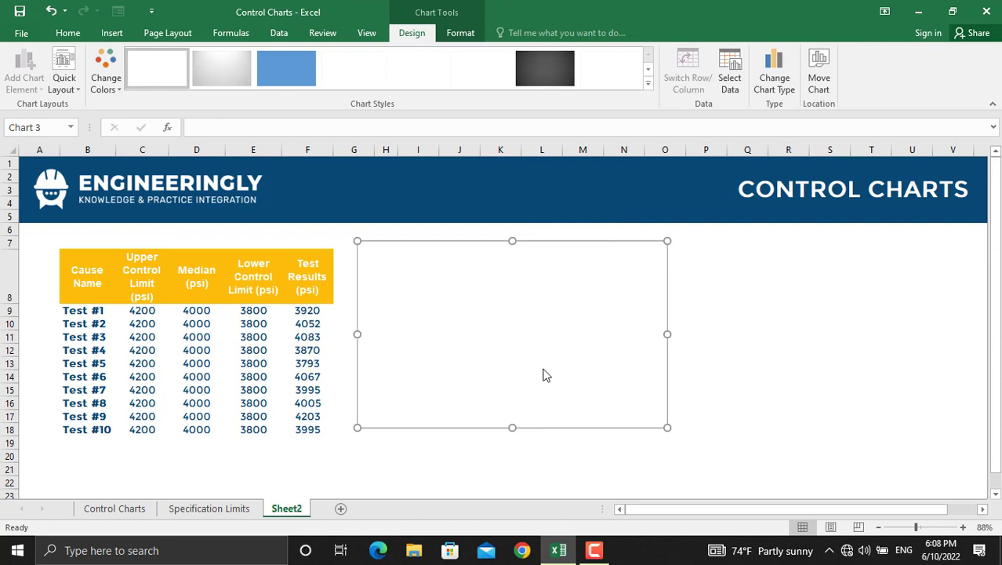
left_click(515, 291)
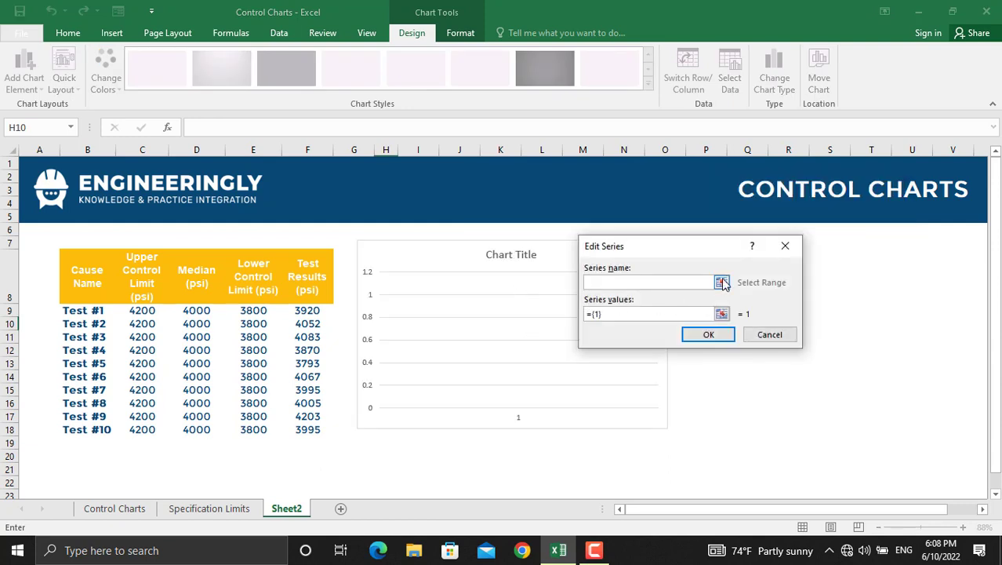
left_click(722, 283)
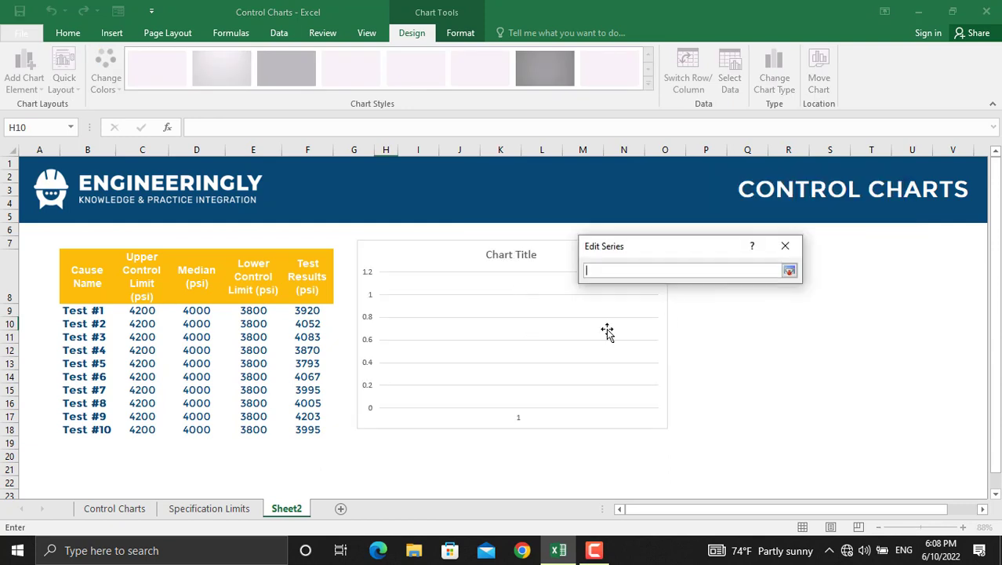
left_click(150, 279)
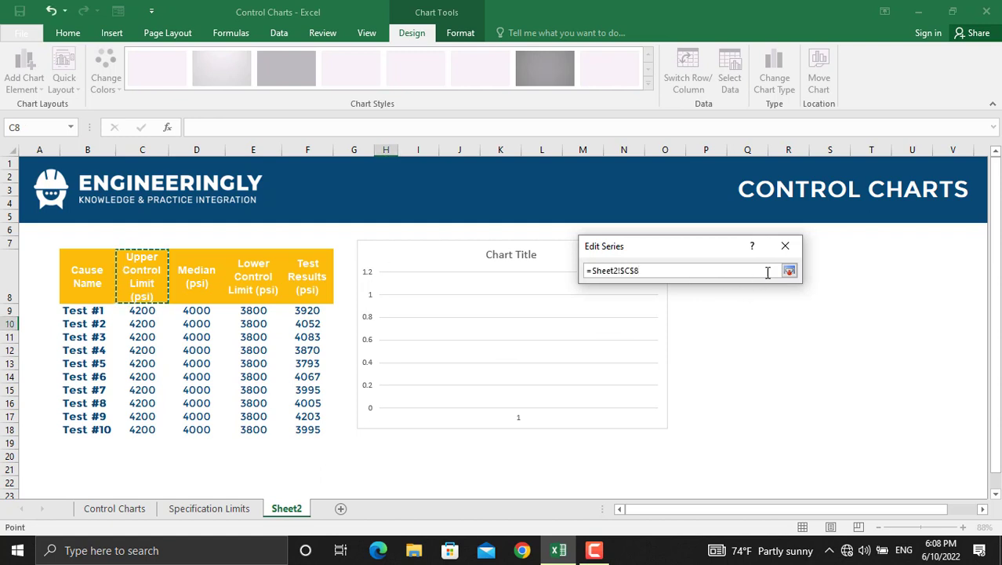
left_click(790, 271)
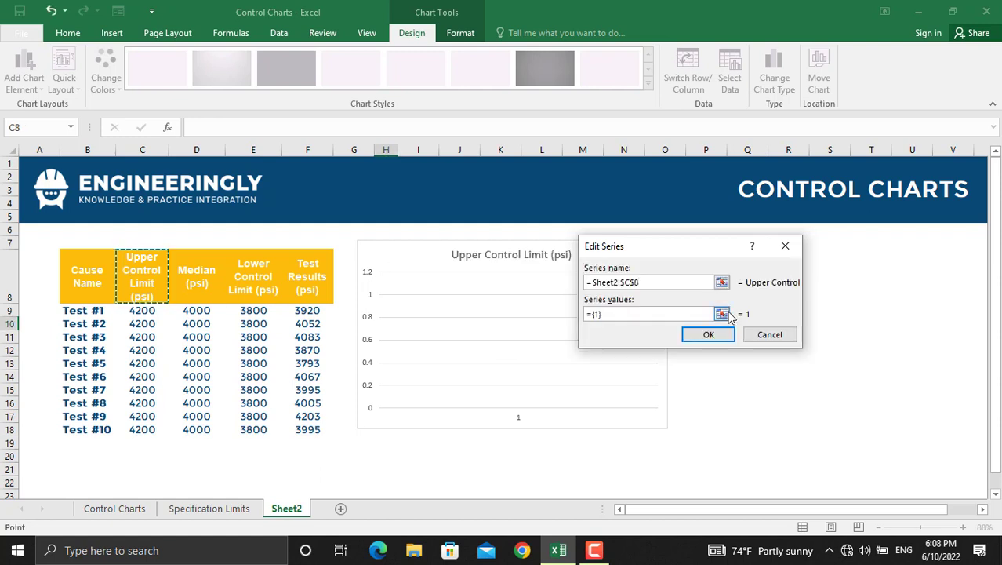
left_click(722, 314)
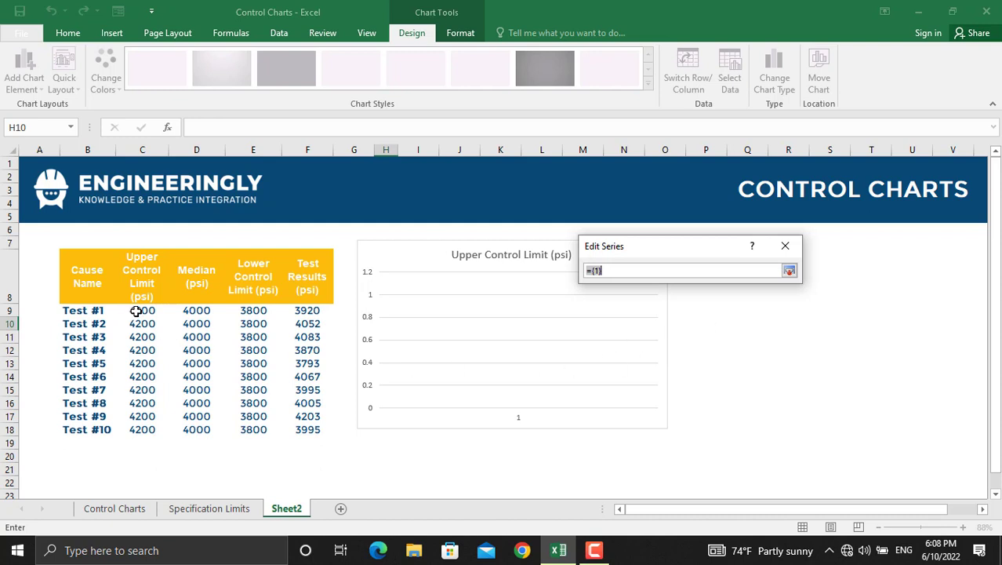
left_click_drag(135, 314, 145, 429)
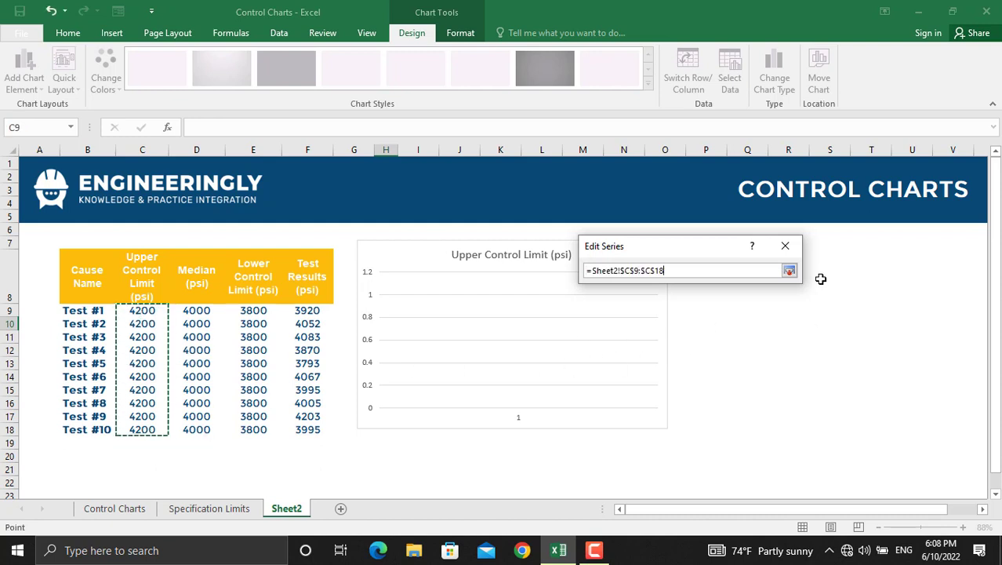
left_click(790, 271)
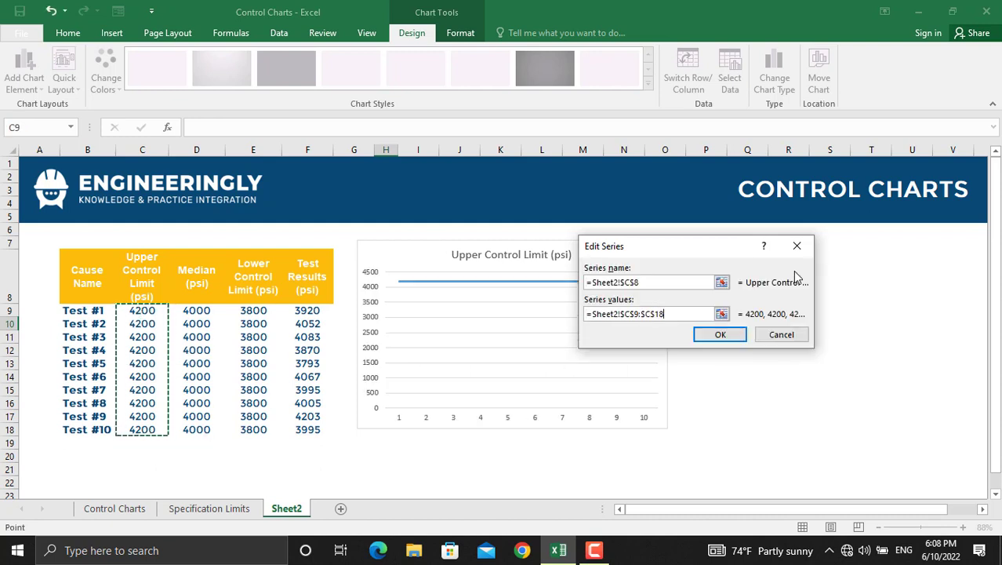
left_click(741, 335)
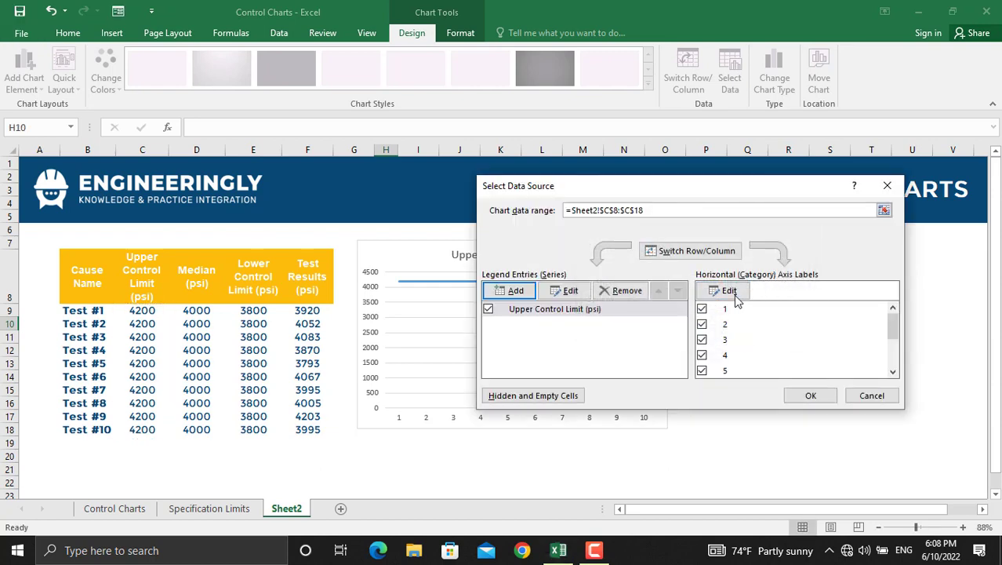
- Set the chart's horizontal axis labels to the test names in B9:B18
left_click(730, 293)
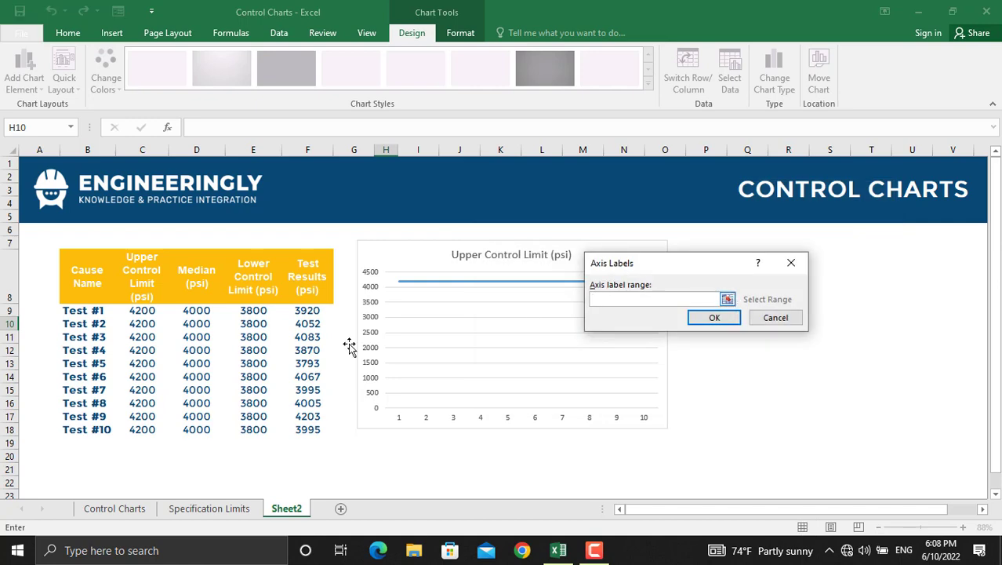
left_click_drag(97, 312, 98, 419)
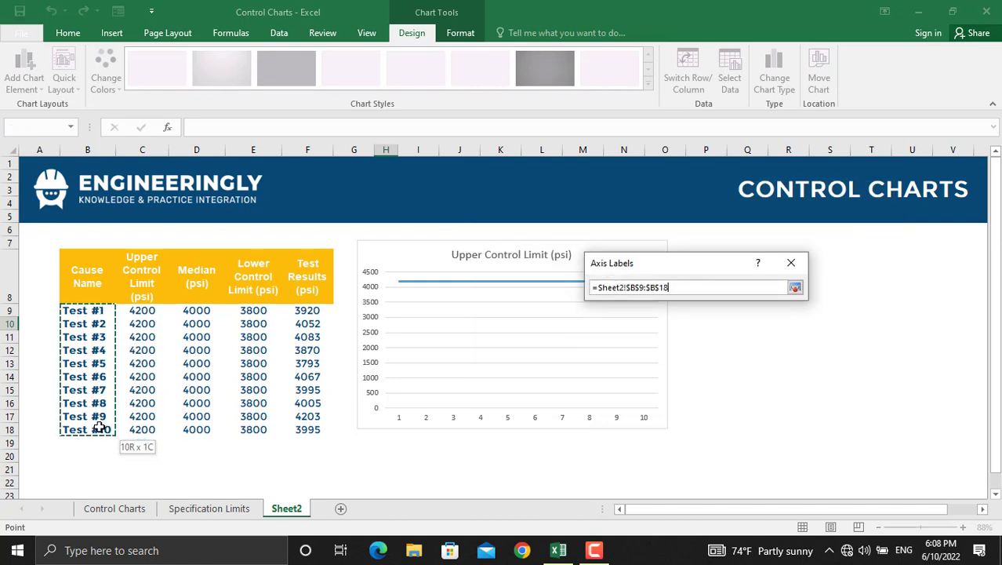
left_click_drag(100, 428, 99, 428)
left_click(712, 317)
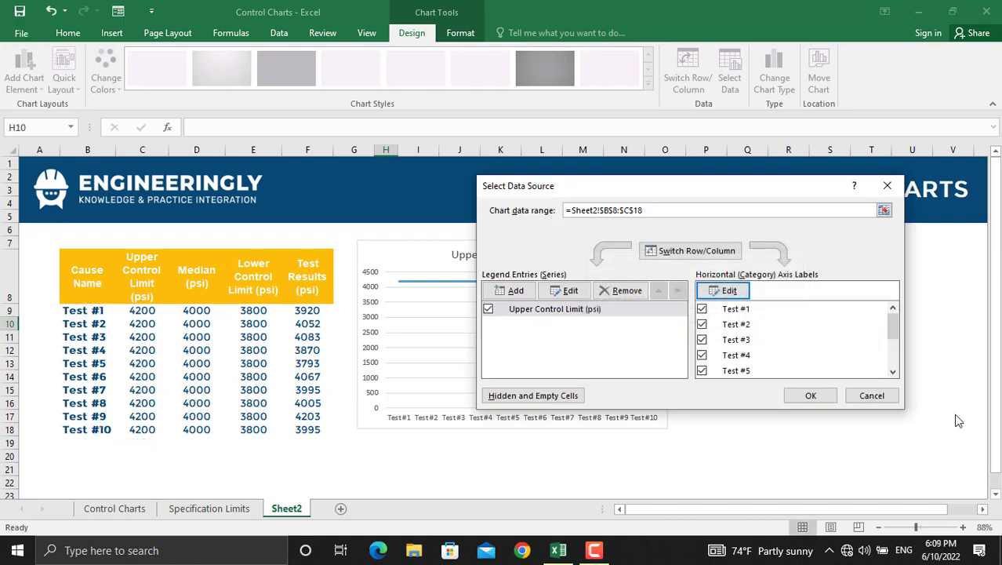
- Add the Median series to the chart, with values from D9:D18 and its name from D8
left_click(517, 291)
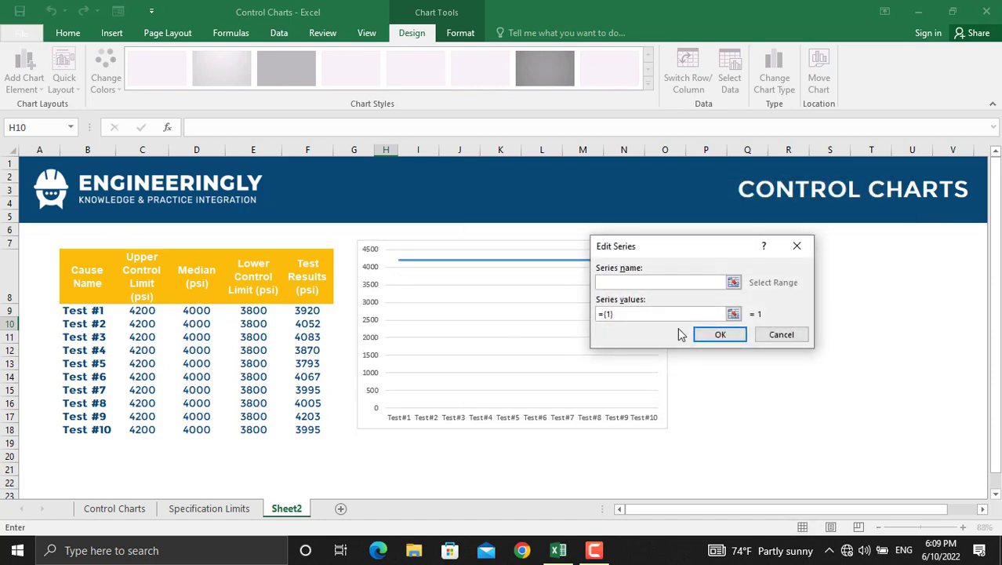
left_click(732, 313)
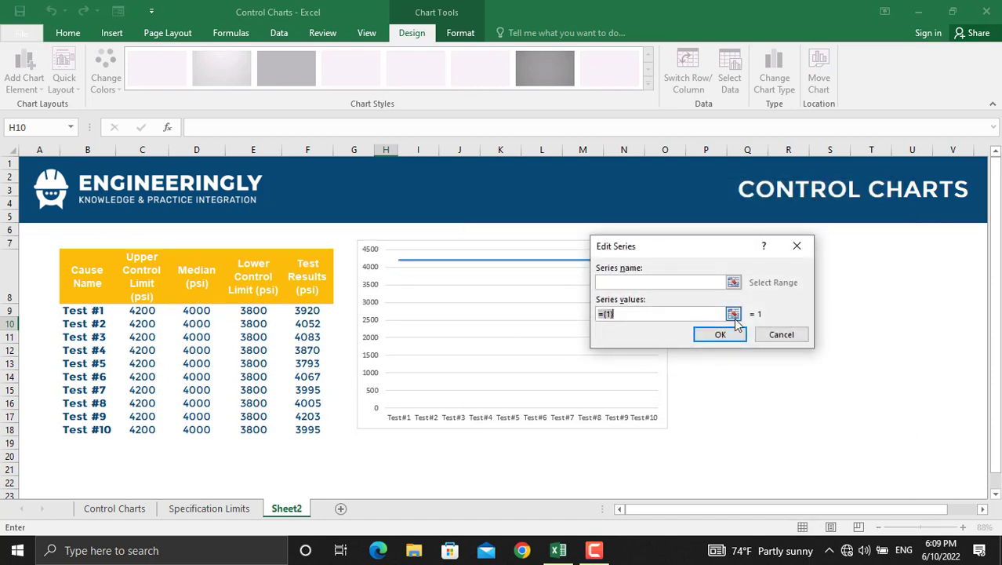
left_click(197, 311)
left_click_drag(201, 312, 206, 430)
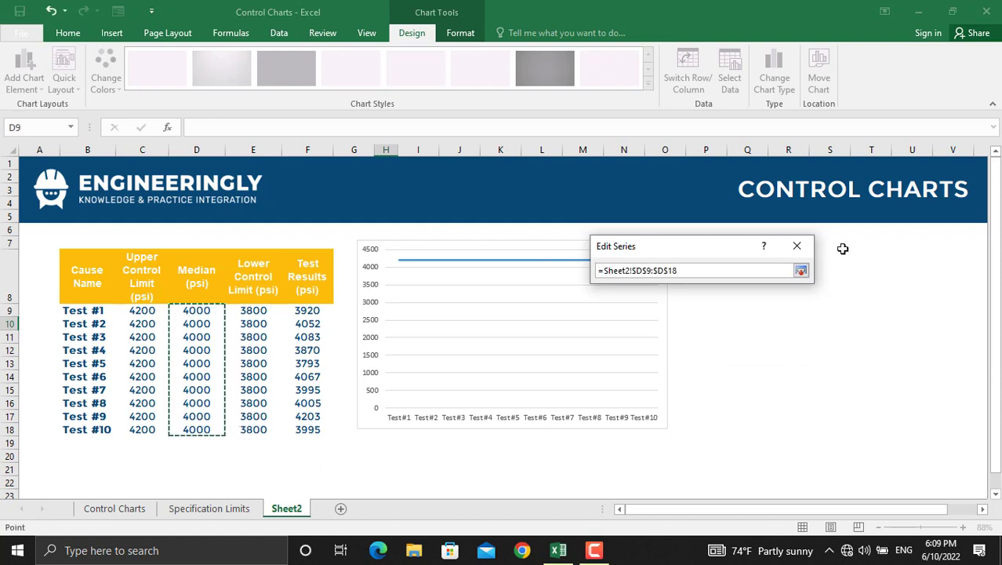
left_click(801, 270)
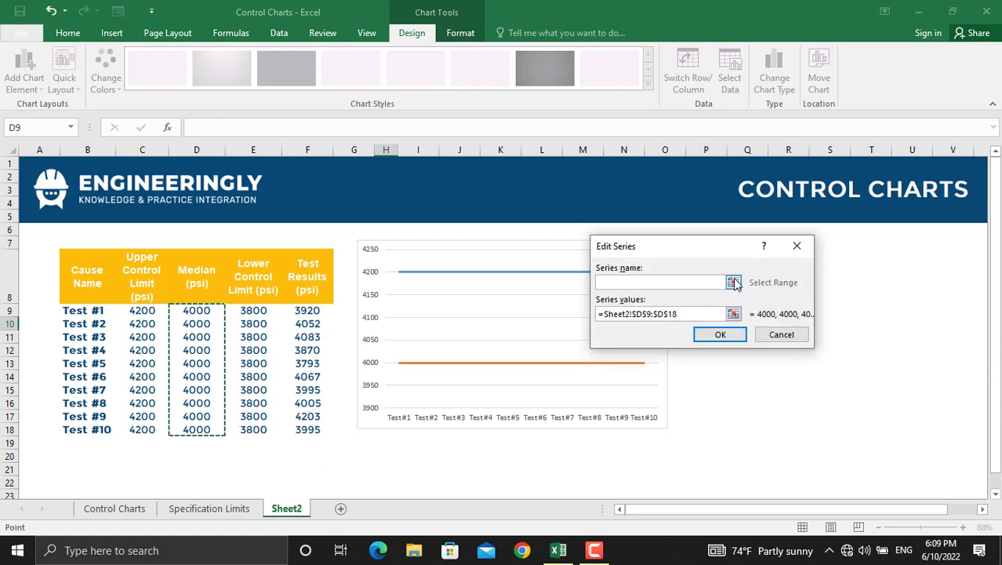
left_click(733, 283)
left_click(206, 274)
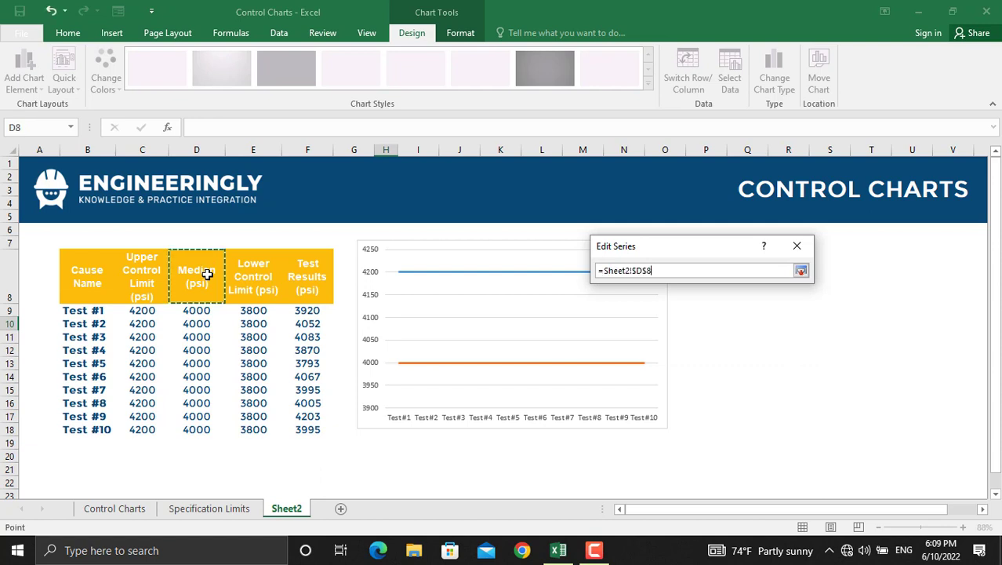
left_click(801, 270)
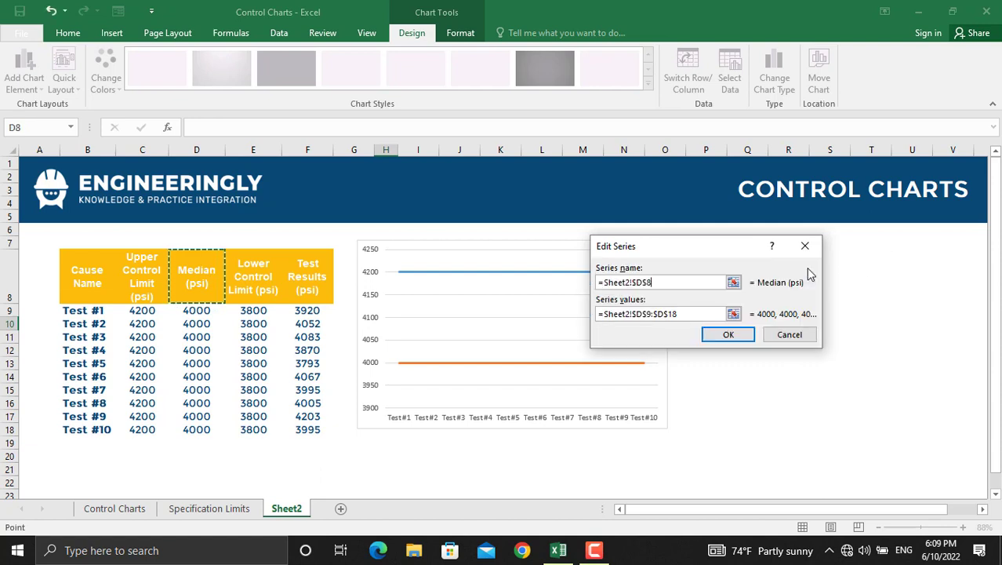
left_click(729, 334)
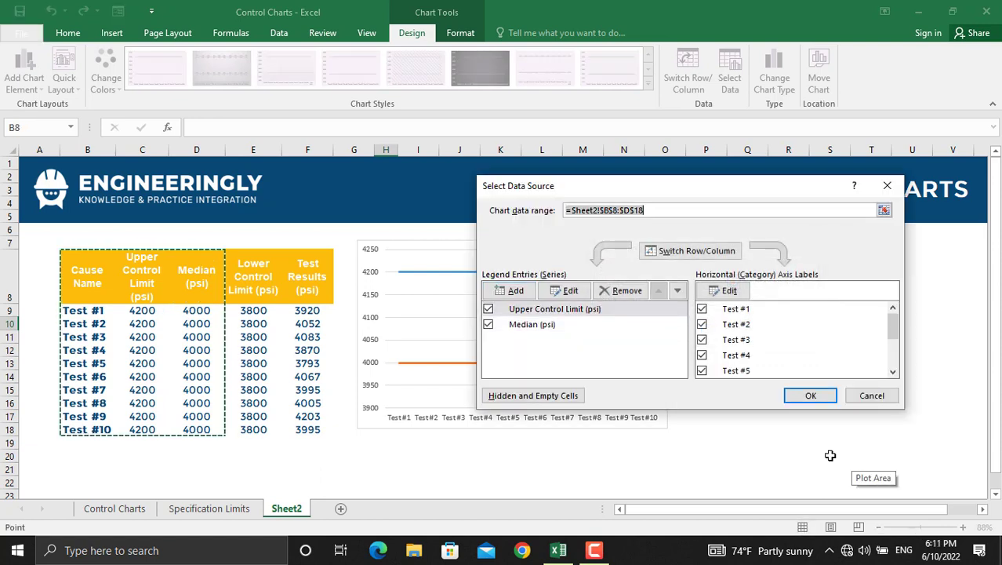
- Add the Lower Control Limit series to the chart, with its name from E8 and its values from E9:E18
left_click(514, 291)
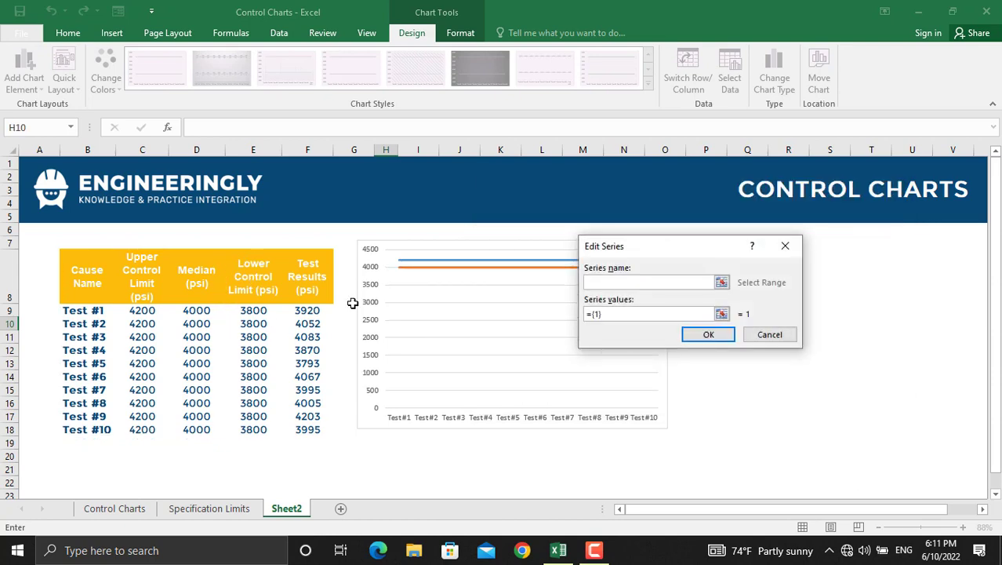
left_click(722, 282)
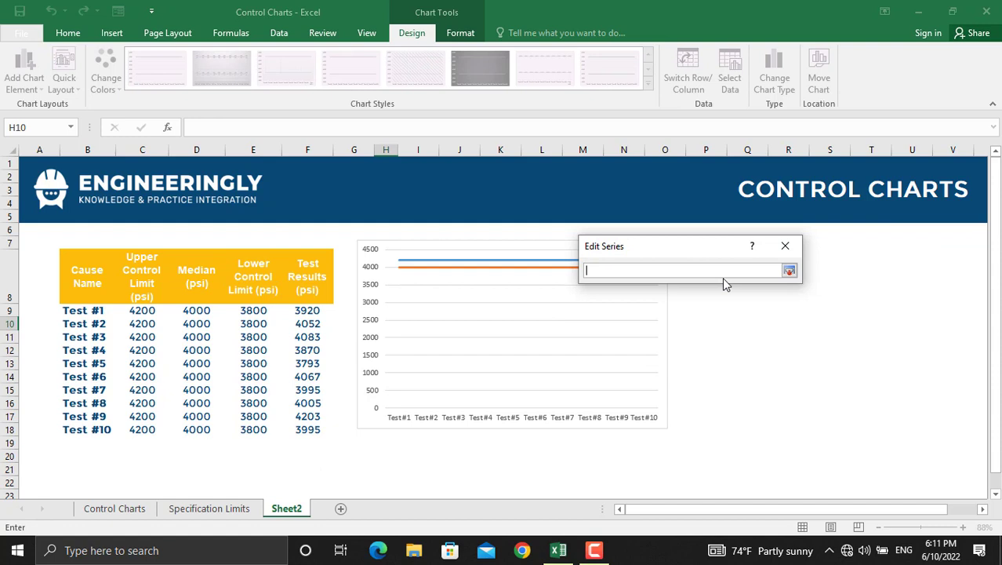
left_click(256, 283)
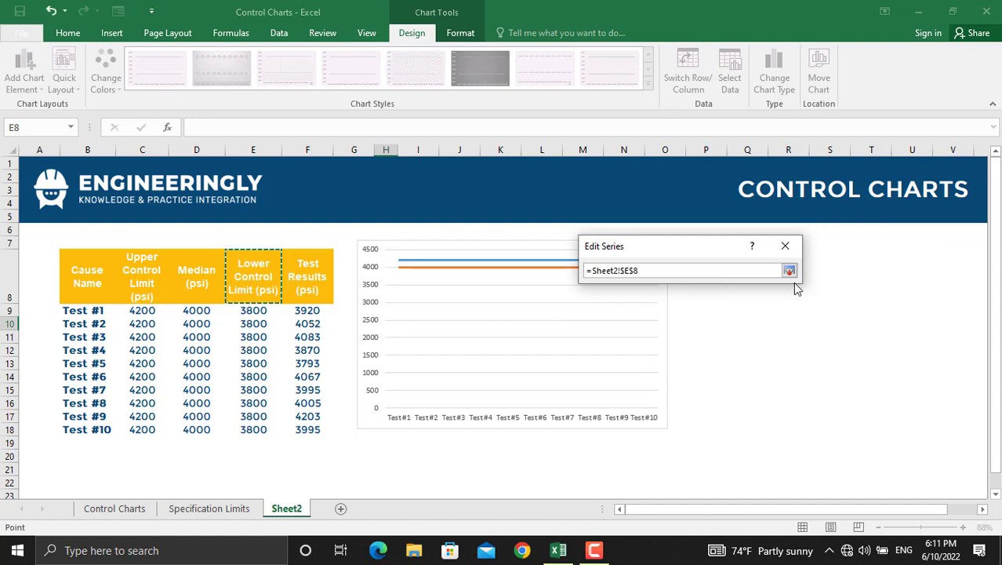
left_click(789, 270)
left_click(722, 314)
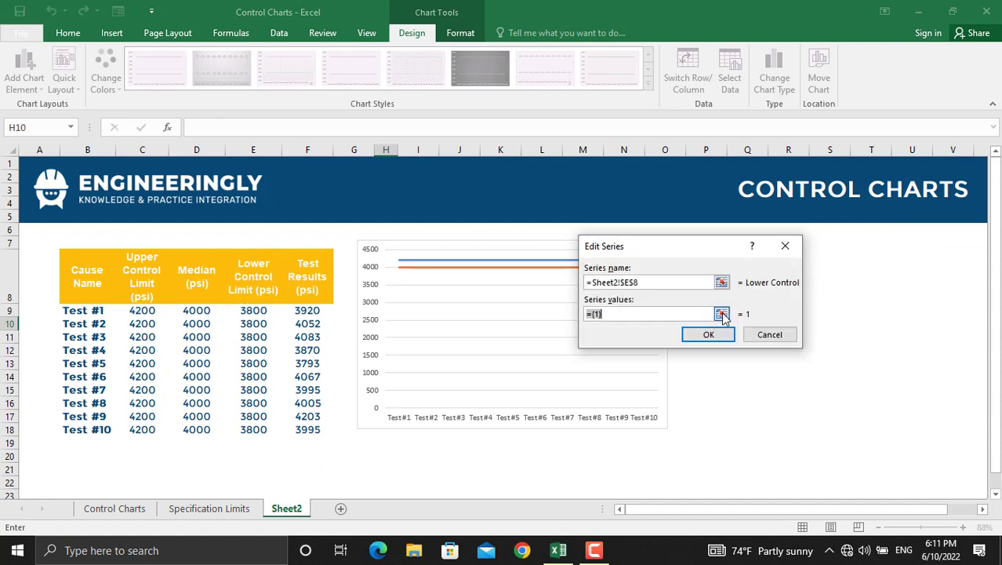
left_click_drag(255, 310, 253, 430)
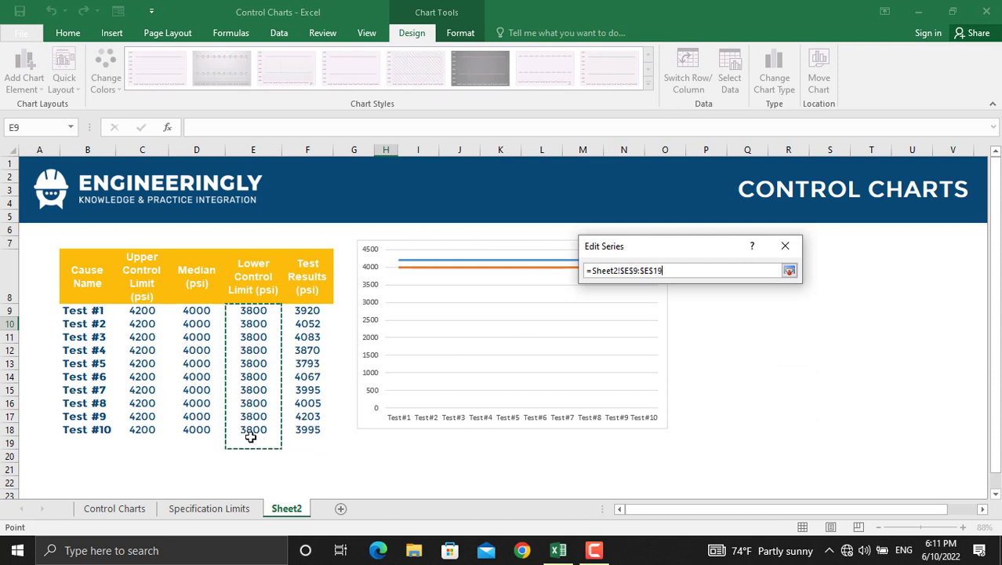
left_click(253, 425)
left_click_drag(253, 313, 253, 424)
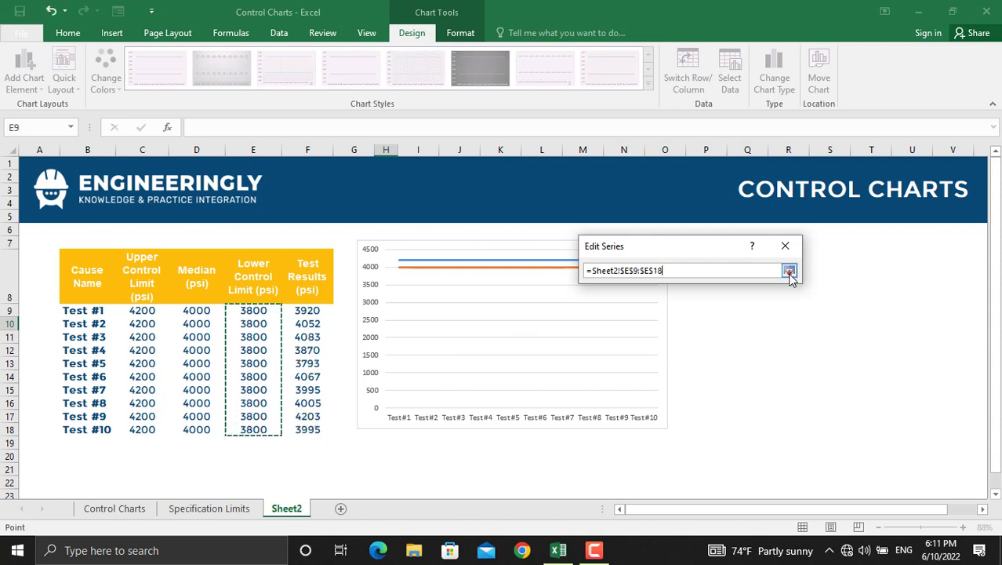
left_click(789, 269)
left_click(736, 336)
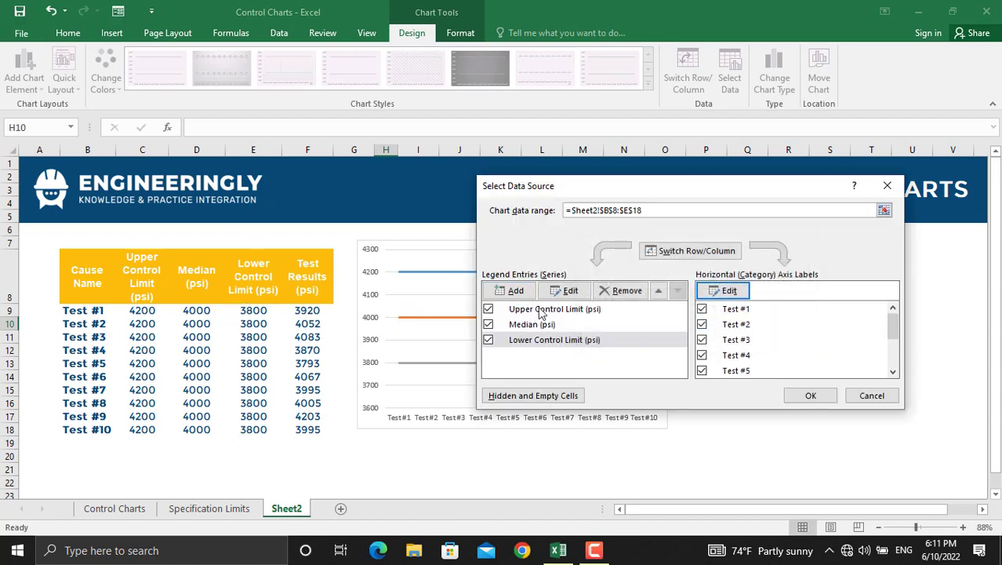
- Add the Test Results series to the chart, taking its name from F8 and its values from F9:F18
left_click(515, 291)
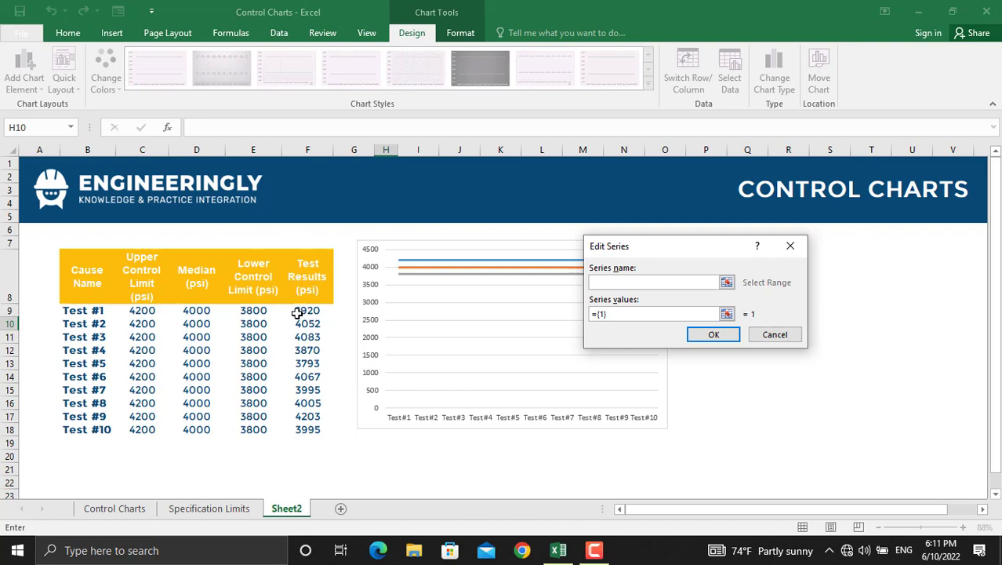
left_click(304, 285)
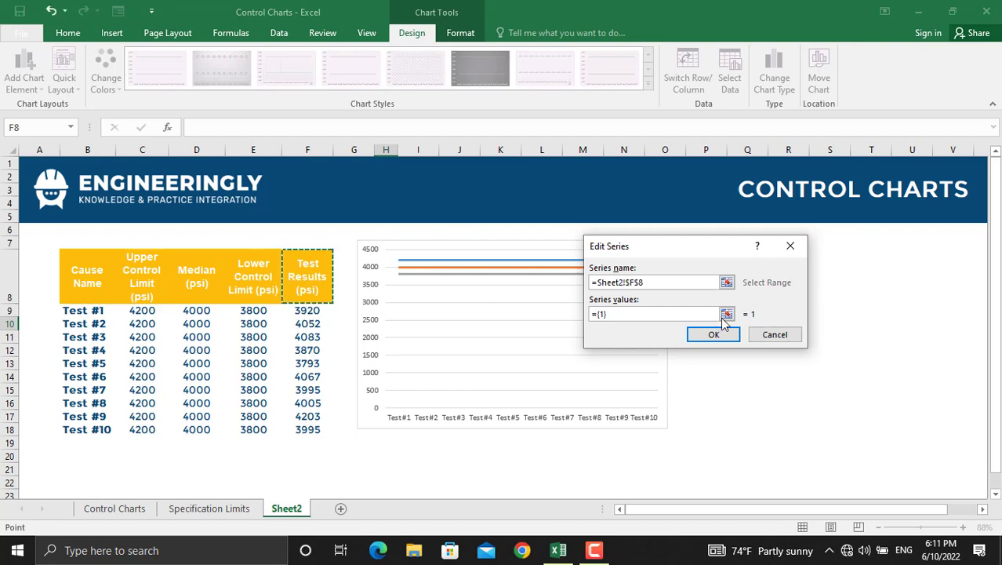
left_click(727, 314)
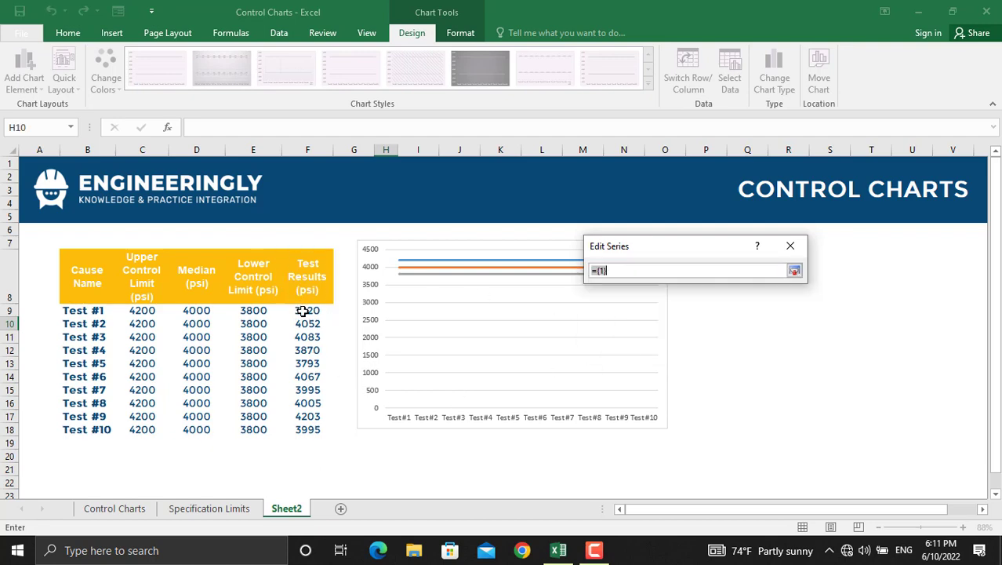
left_click_drag(303, 311, 307, 430)
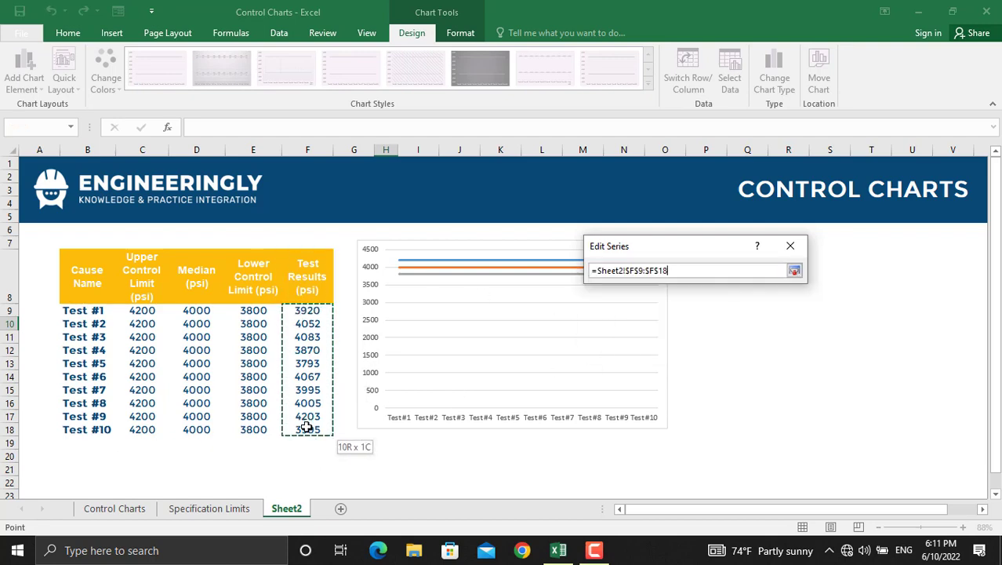
left_click(794, 270)
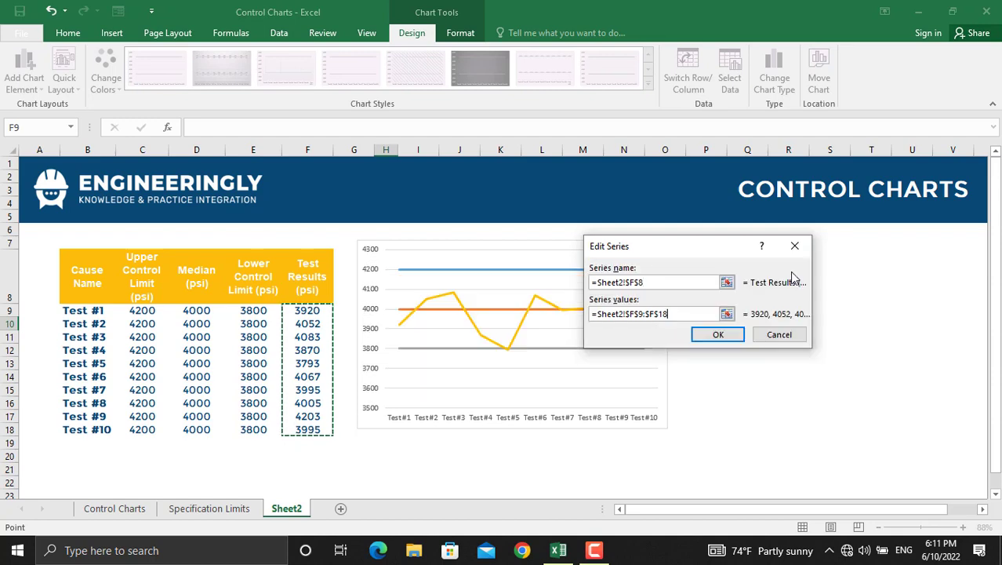
left_click(724, 336)
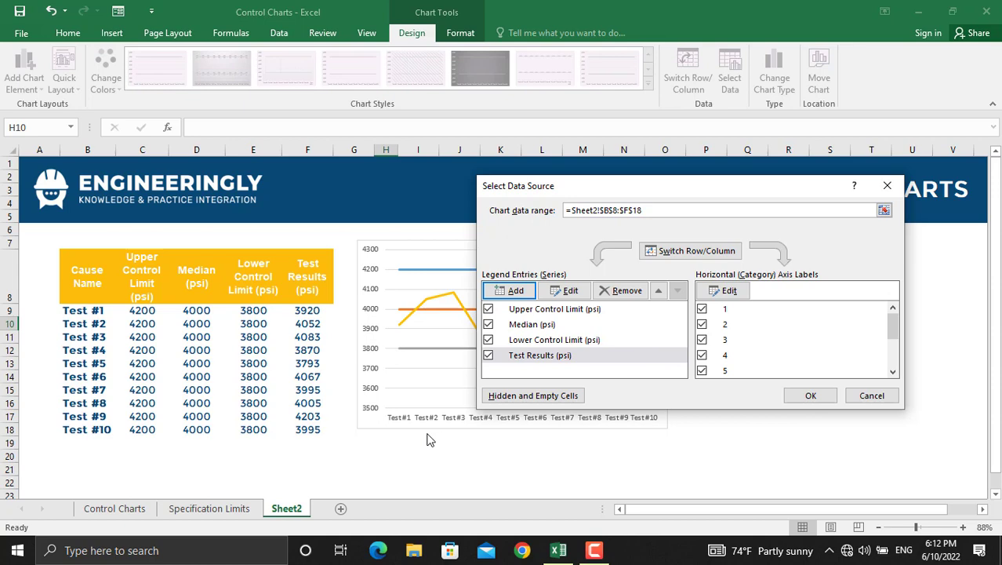
- Add the USL series from the Specification Limits sheet, with its name from A1 and its values from A2:A11
left_click(515, 291)
left_click(205, 510)
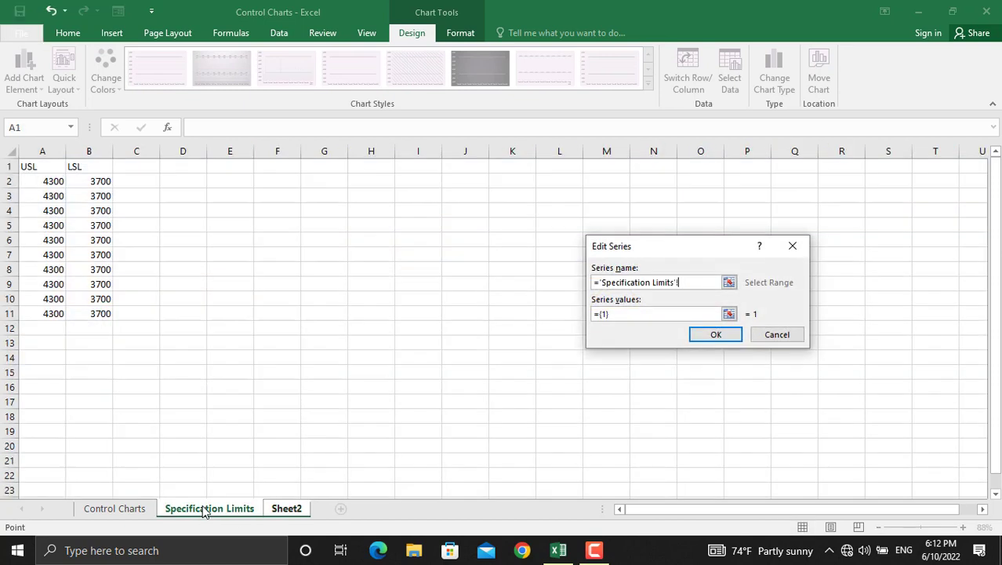
left_click(33, 167)
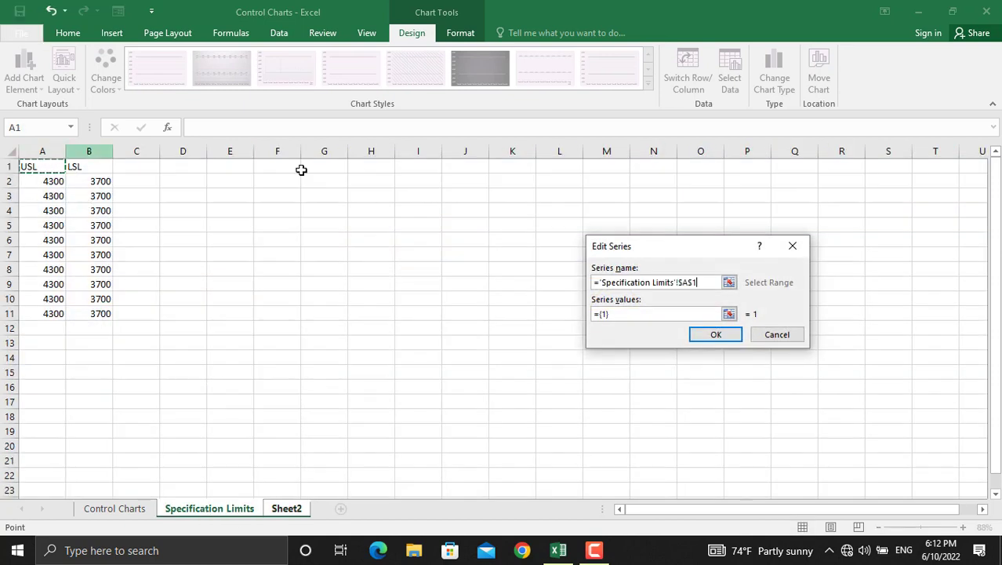
left_click(728, 315)
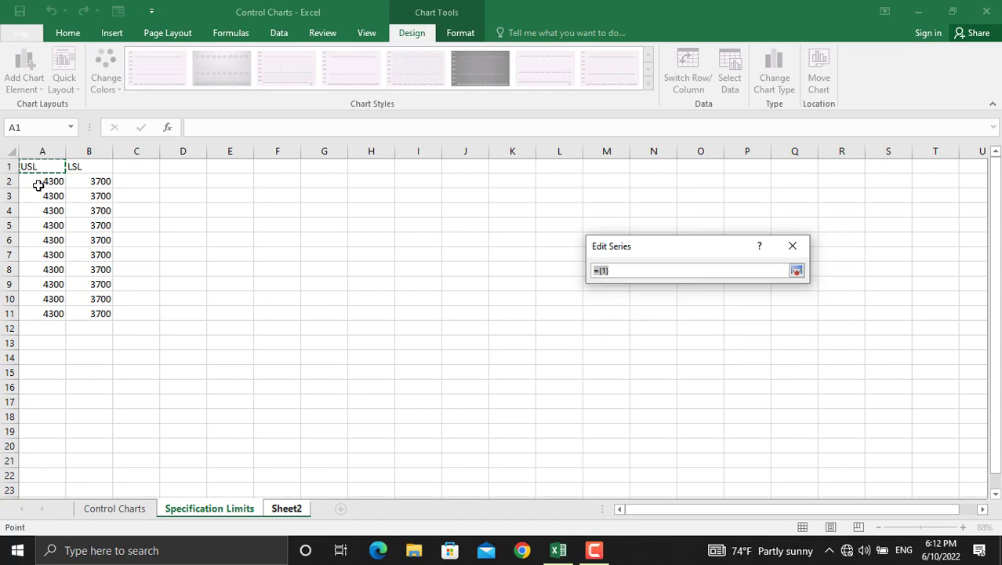
left_click_drag(40, 180, 49, 306)
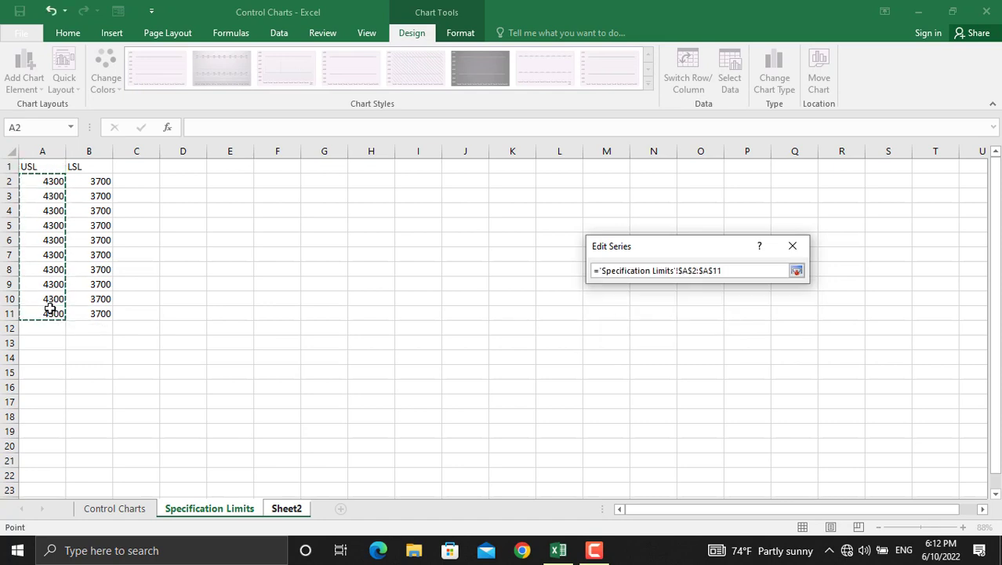
left_click(797, 270)
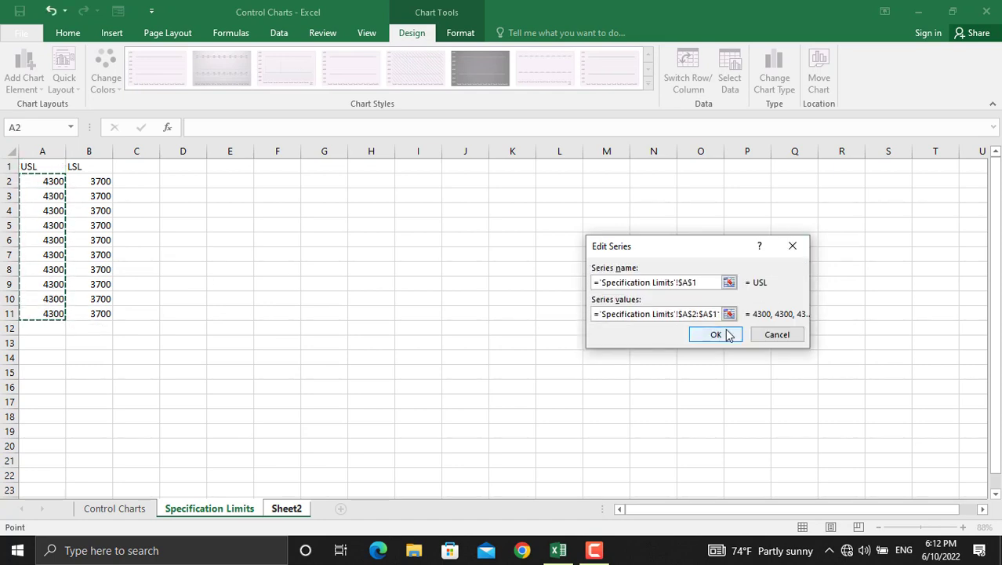
left_click(718, 334)
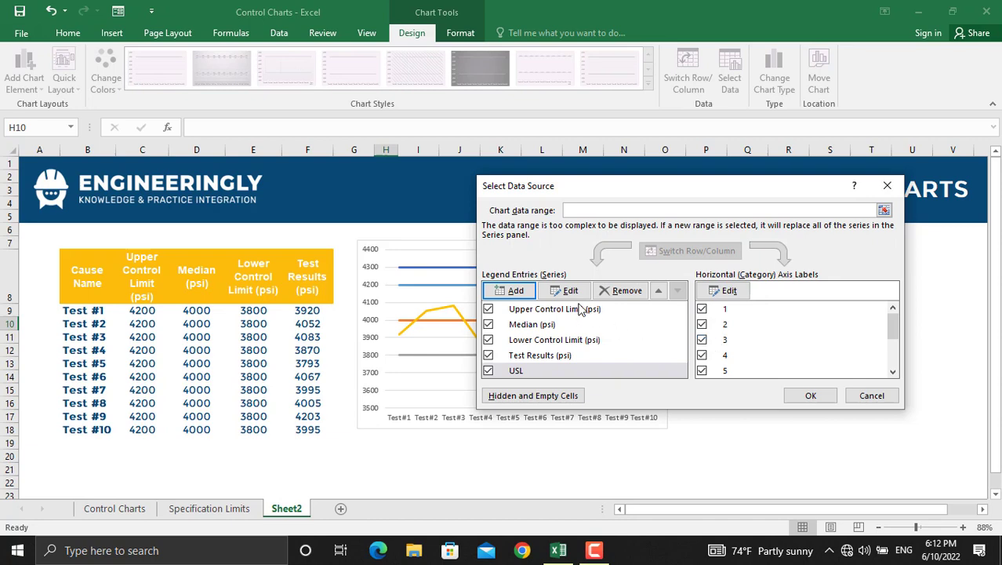
- Add the LSL series from the Specification Limits sheet, name B1 and values B2:B11, and apply the chart's data source changes
left_click(518, 292)
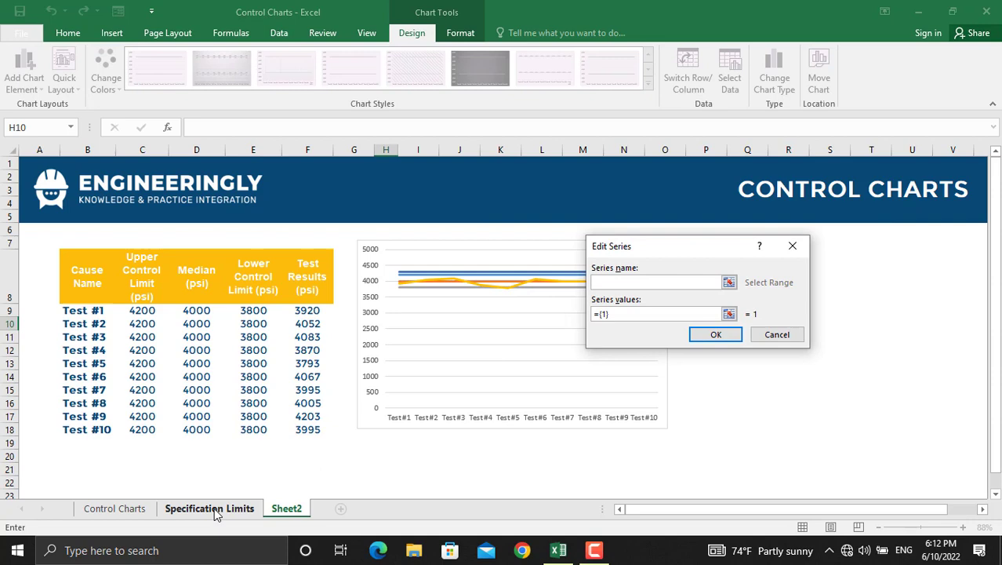
left_click(209, 508)
left_click(84, 167)
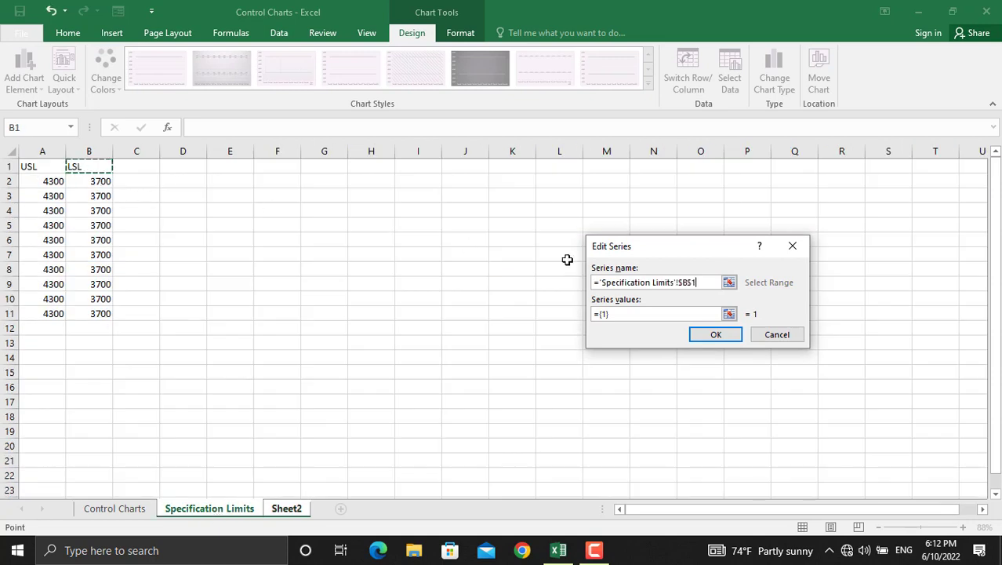
left_click(730, 315)
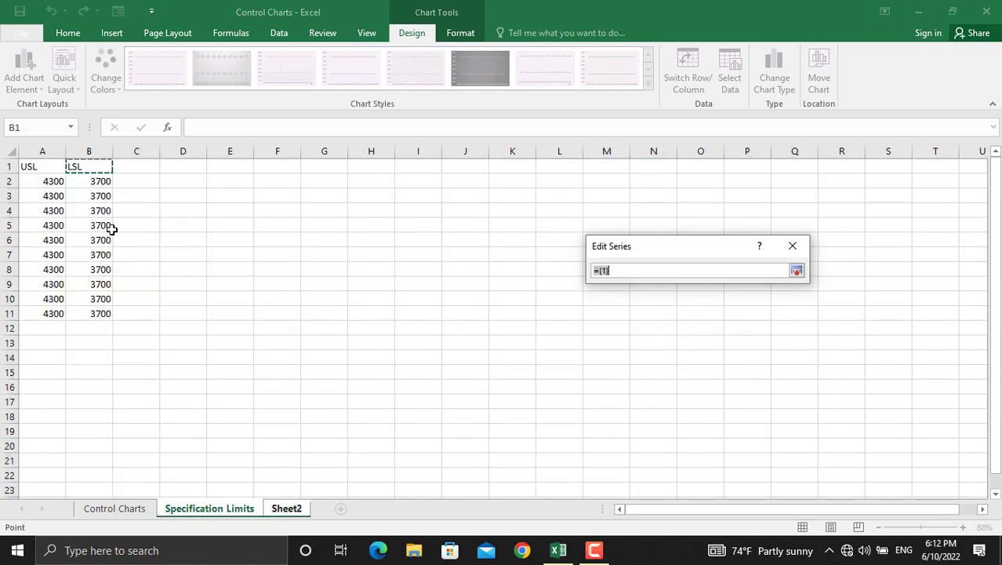
left_click_drag(100, 181, 89, 313)
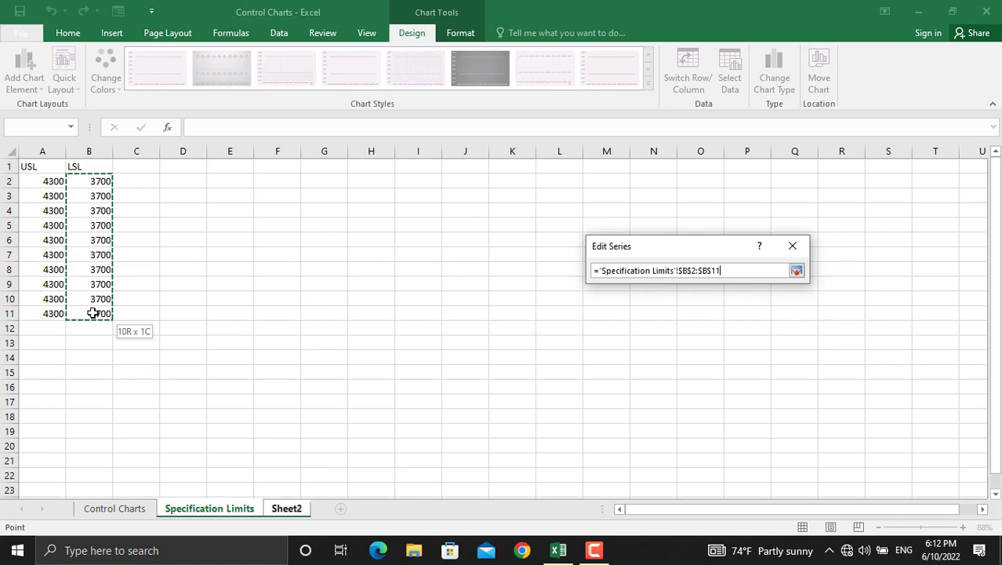
left_click(797, 271)
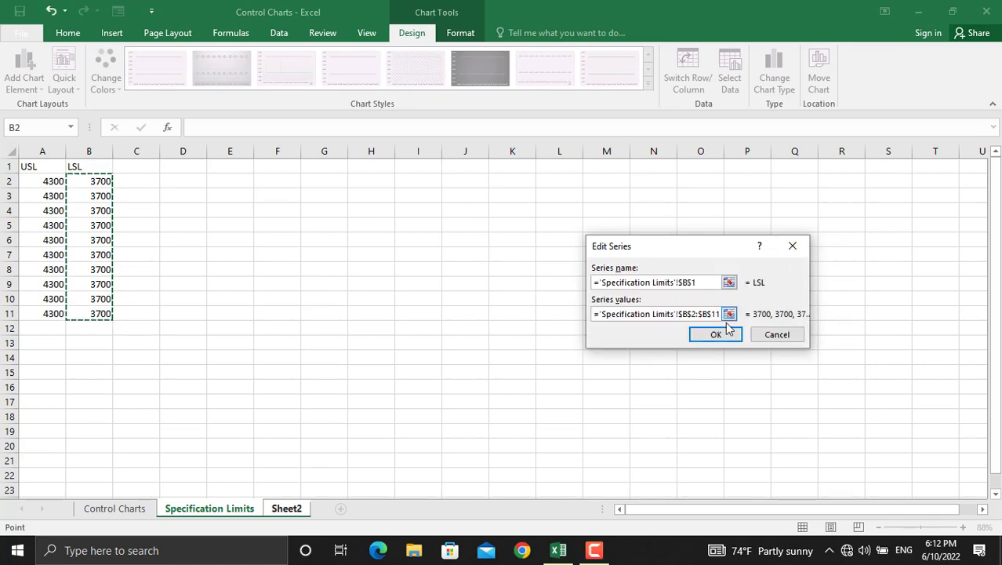
left_click(716, 335)
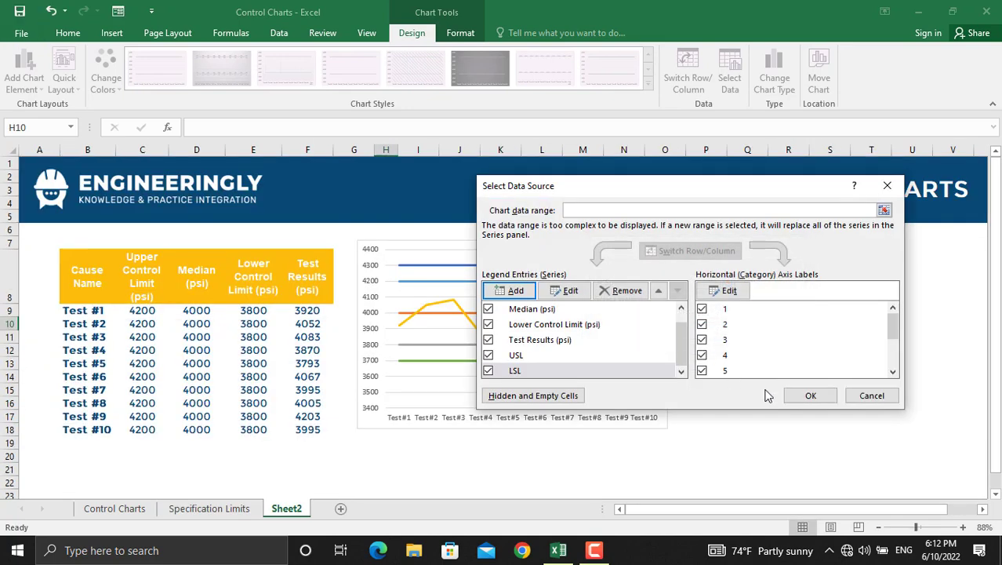
left_click(810, 395)
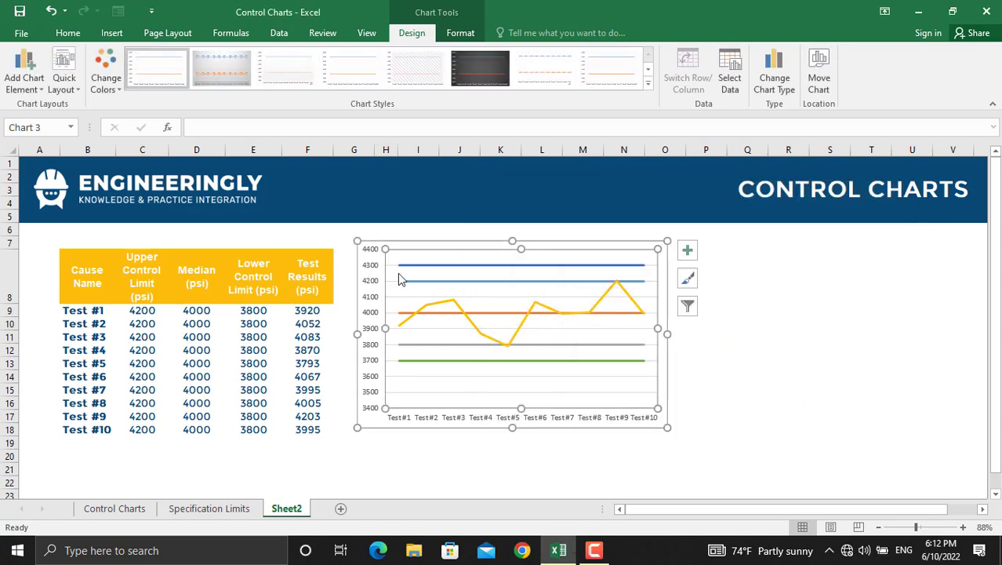
- Check the finished chart on the Control Charts sheet and enlarge the Sheet2 chart to reach about column V and row 20
left_click(100, 509)
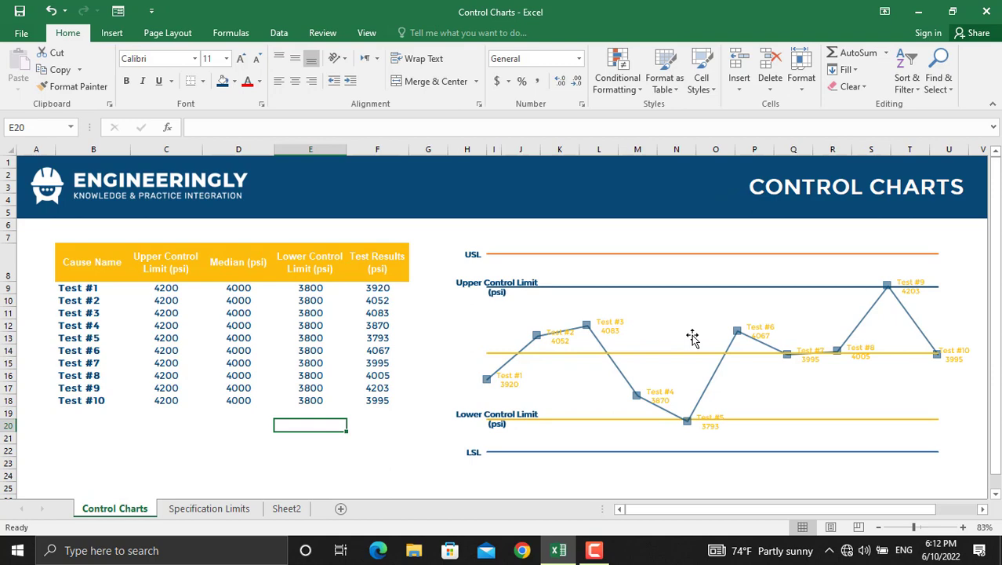
left_click(287, 509)
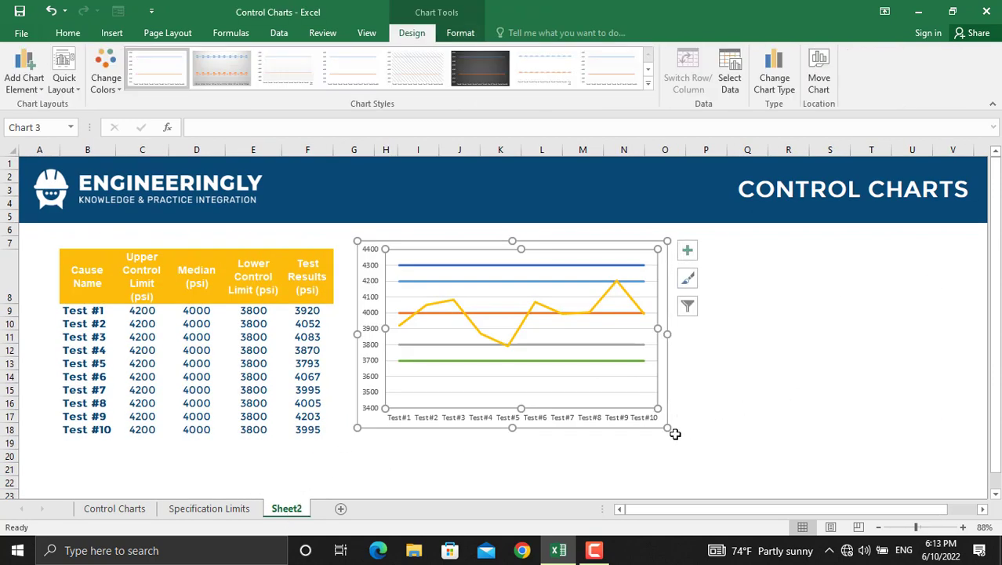
left_click_drag(667, 427, 964, 462)
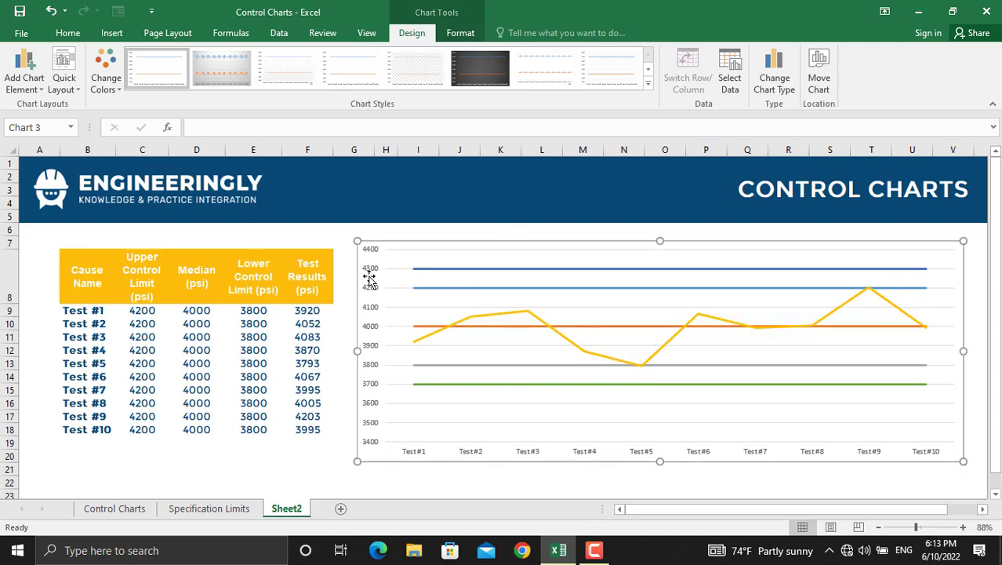
- Set the minimum bound of the chart's vertical axis to 3600
left_click(369, 314)
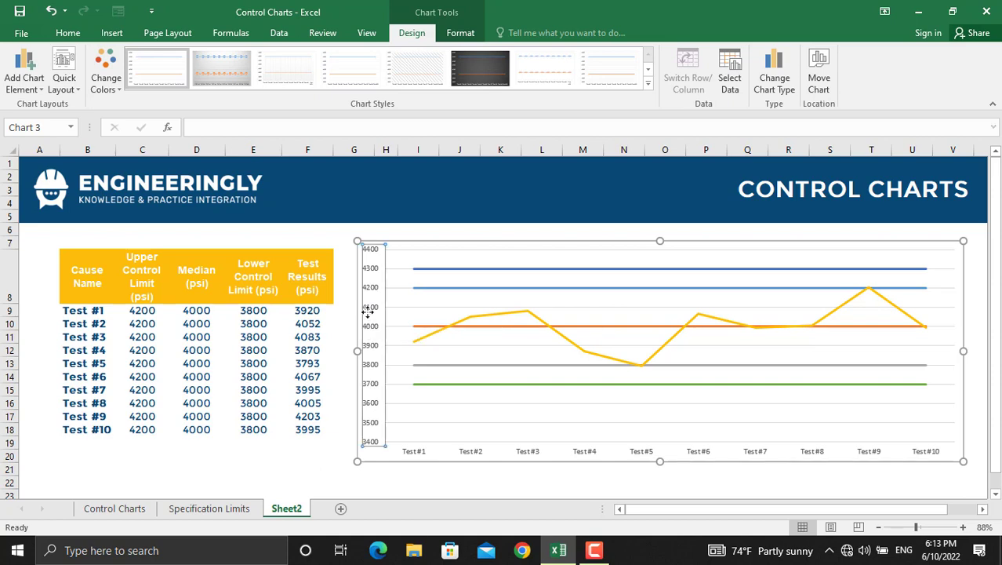
right_click(371, 317)
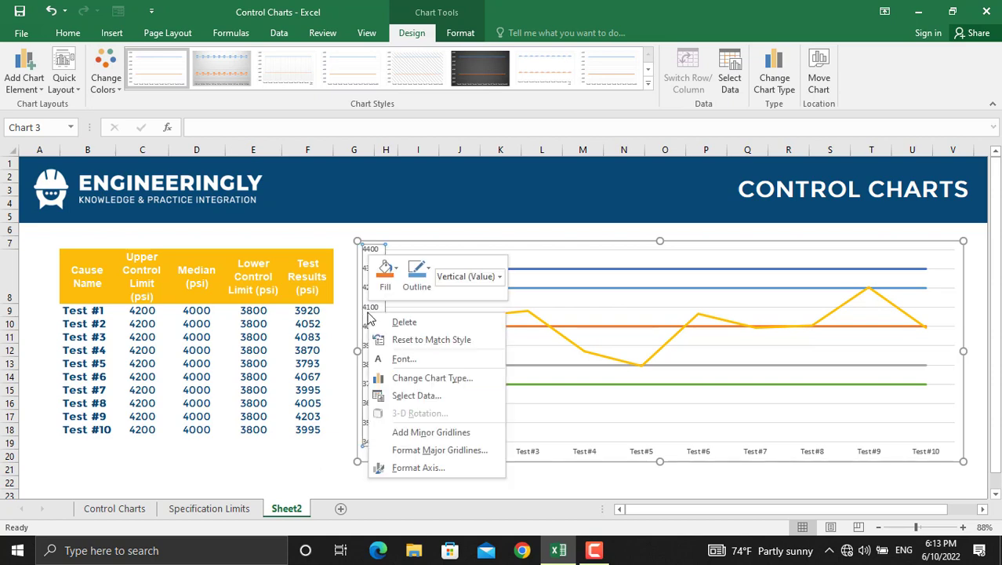
left_click(445, 466)
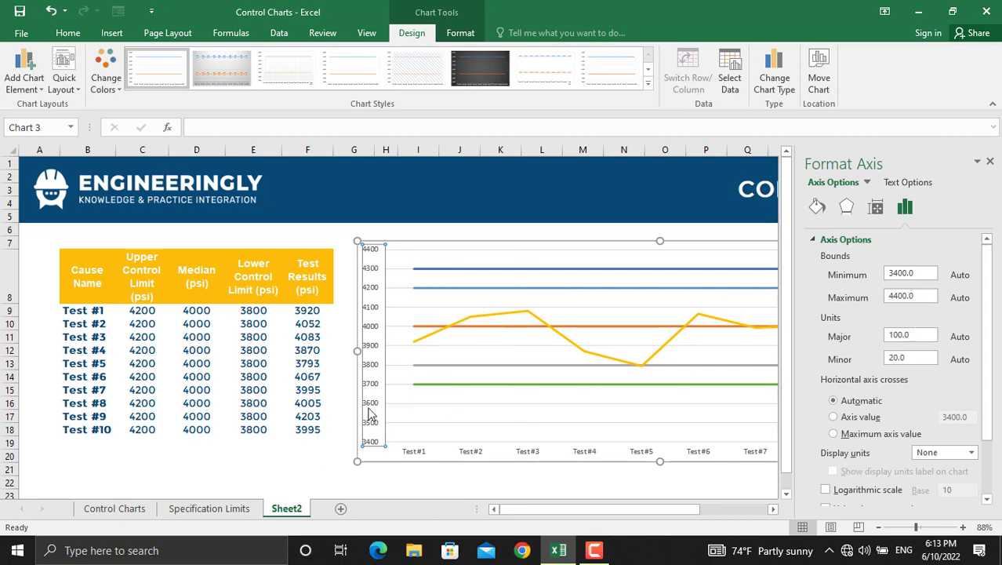
left_click_drag(923, 276, 876, 279)
type("3600")
- Delete the horizontal category axis and the vertical value axis from the chart
left_click(556, 451)
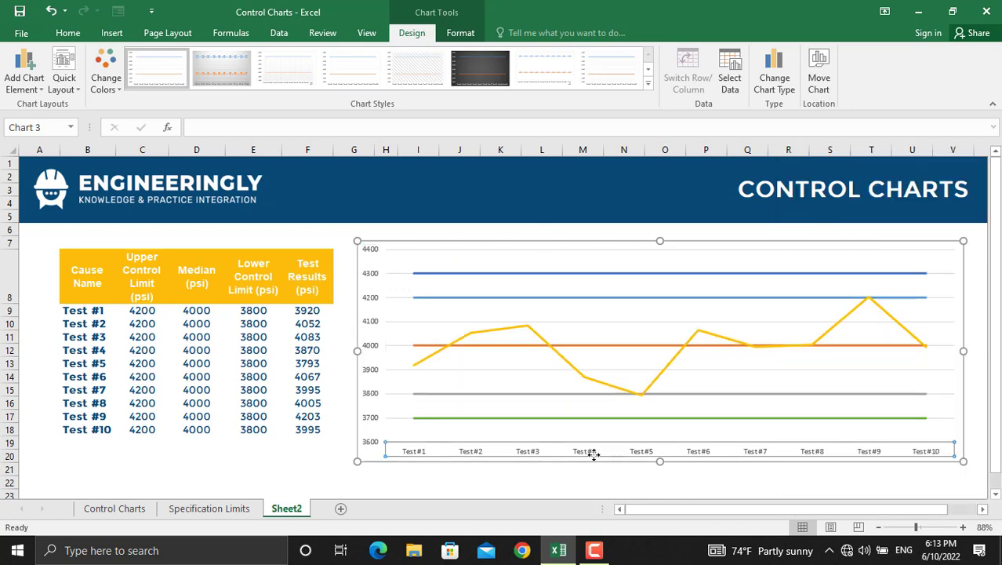
key("Delete")
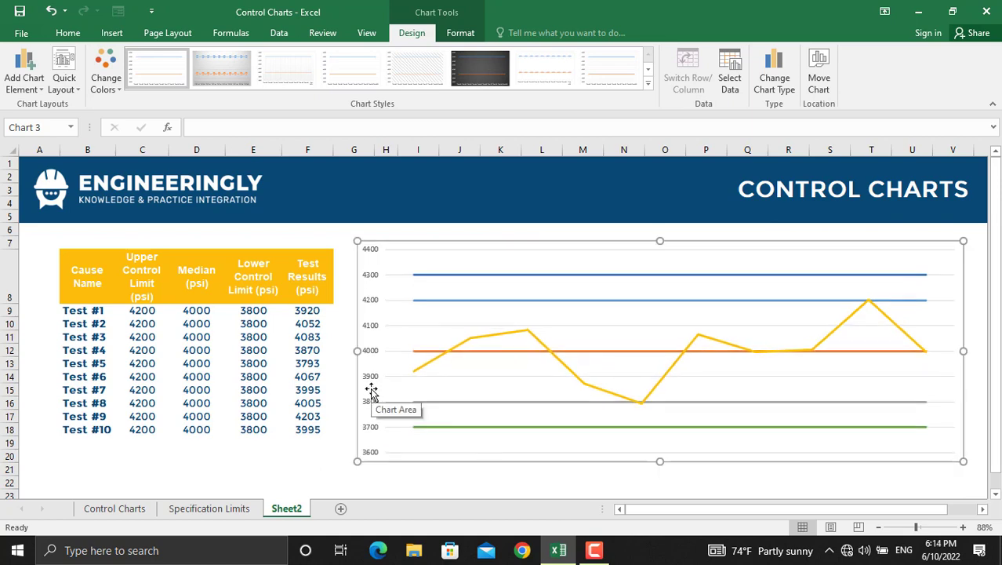
left_click(369, 403)
key("Delete")
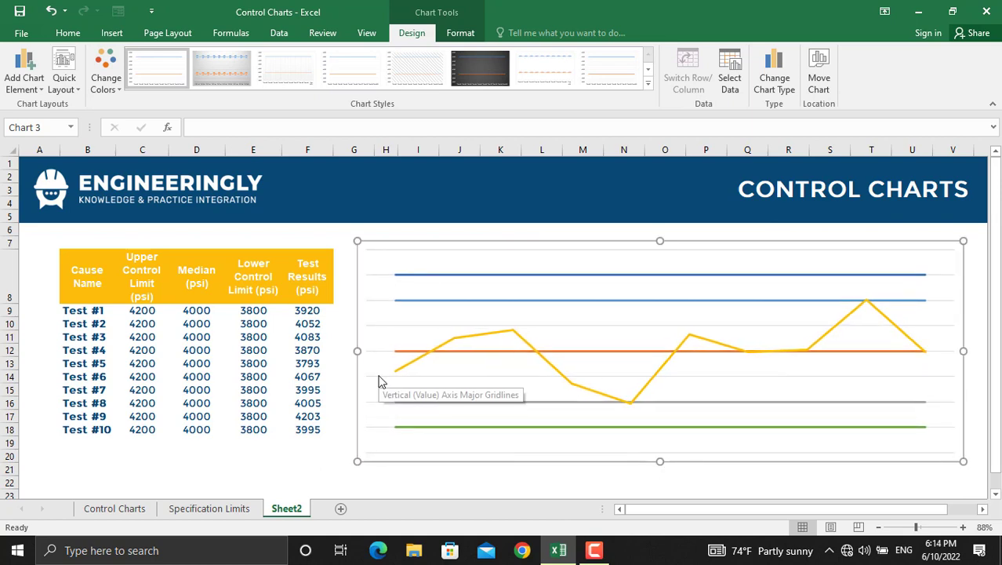
- Delete the chart's major gridlines and check the finished chart on the Control Charts sheet for comparison
left_click(376, 381)
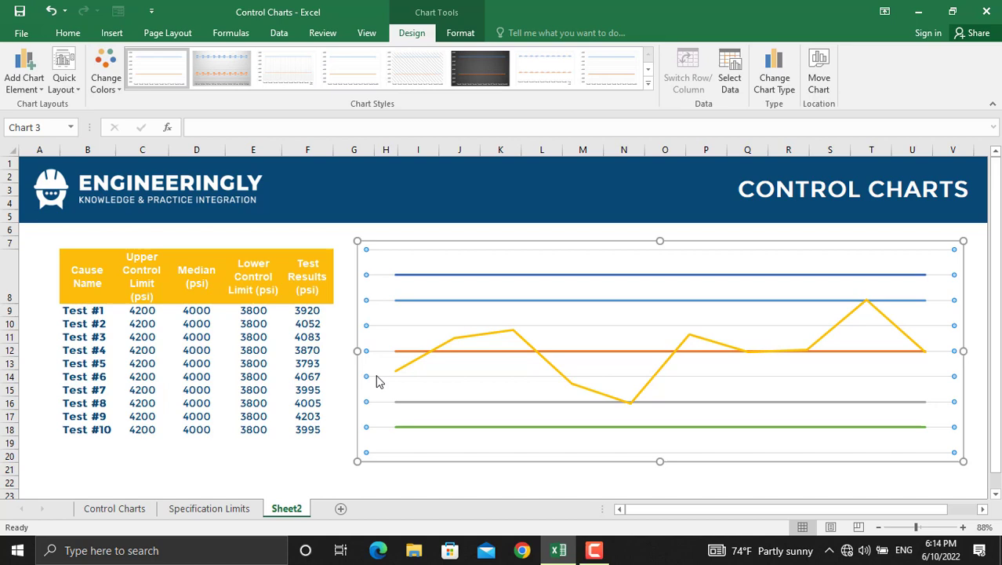
key("Delete")
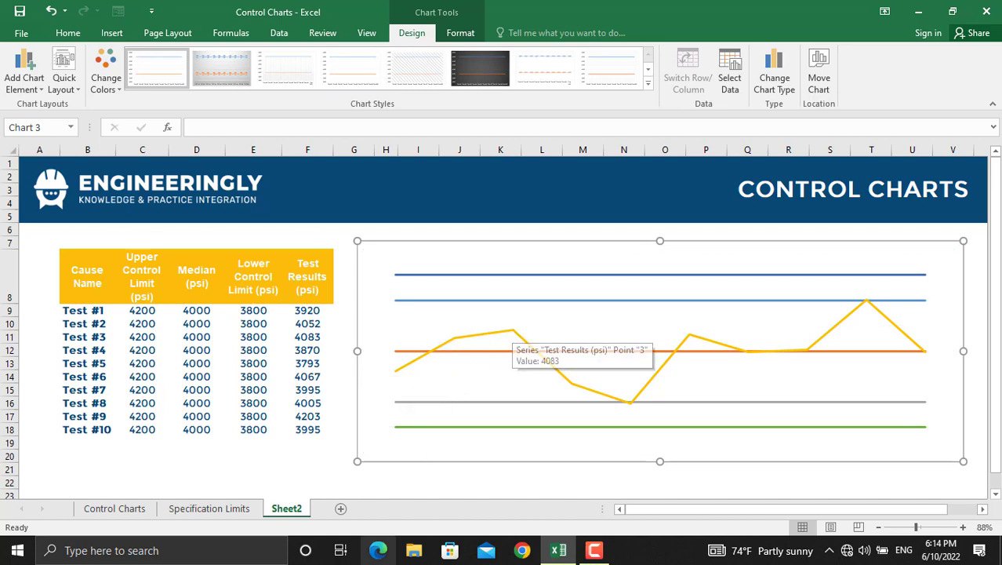
left_click(114, 511)
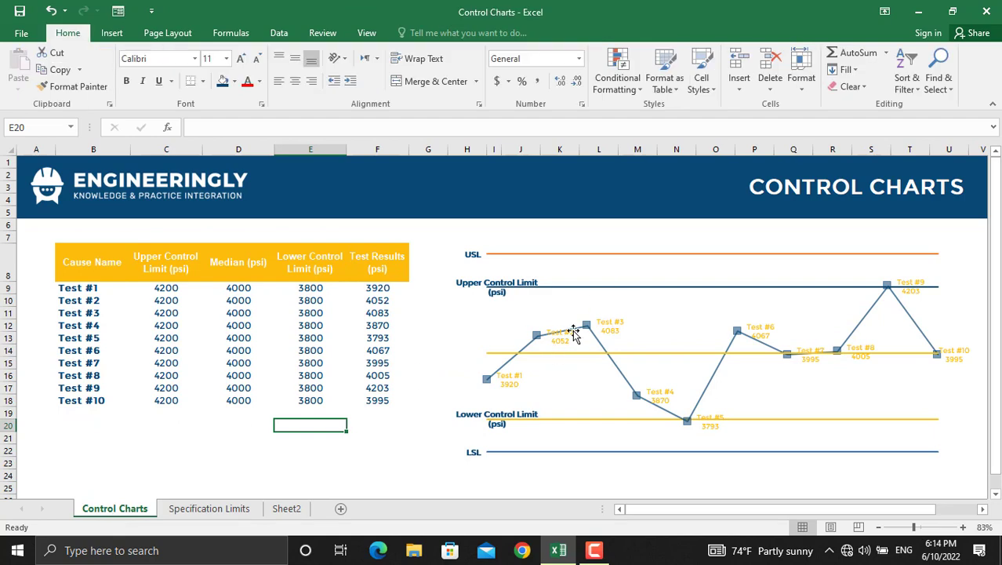
left_click(290, 509)
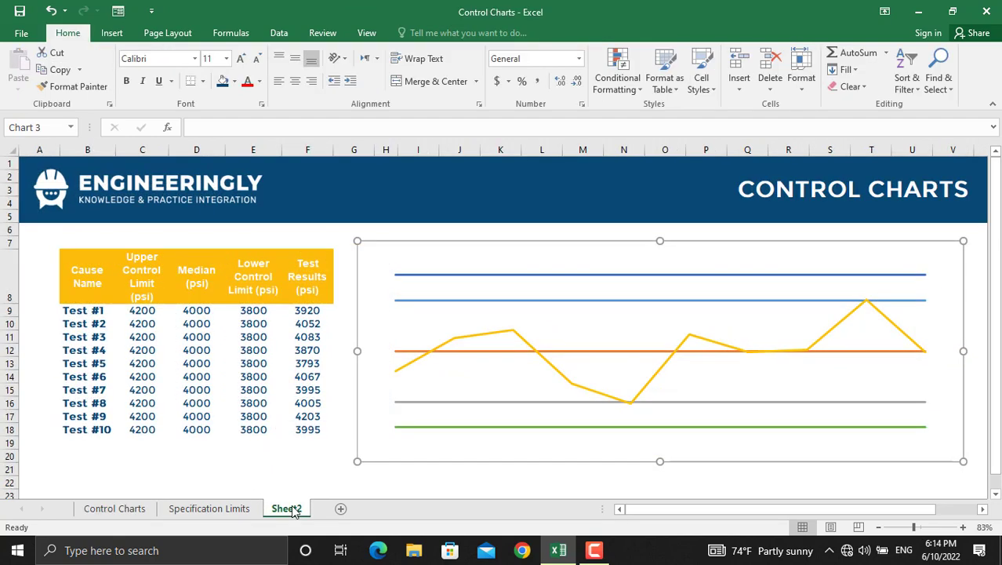
- Give the Test Results series on the Sheet2 chart built-in square markers with size 10
left_click(470, 343)
right_click(470, 344)
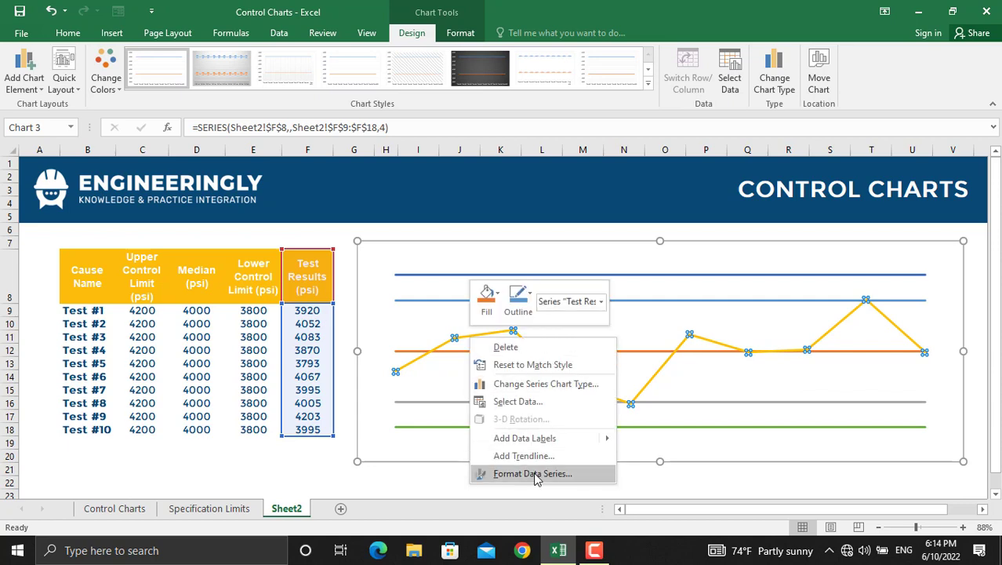
left_click(535, 474)
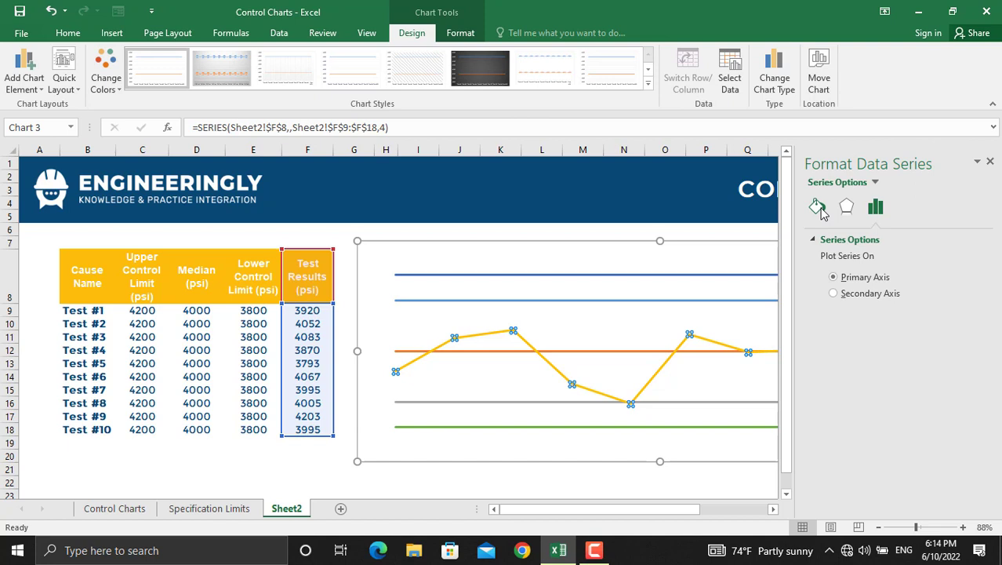
left_click(819, 209)
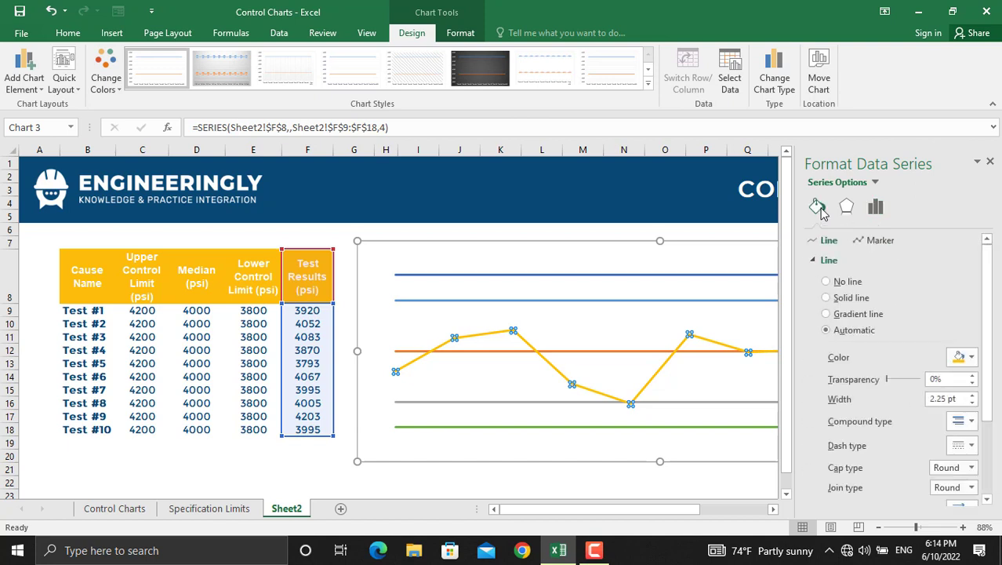
left_click(879, 243)
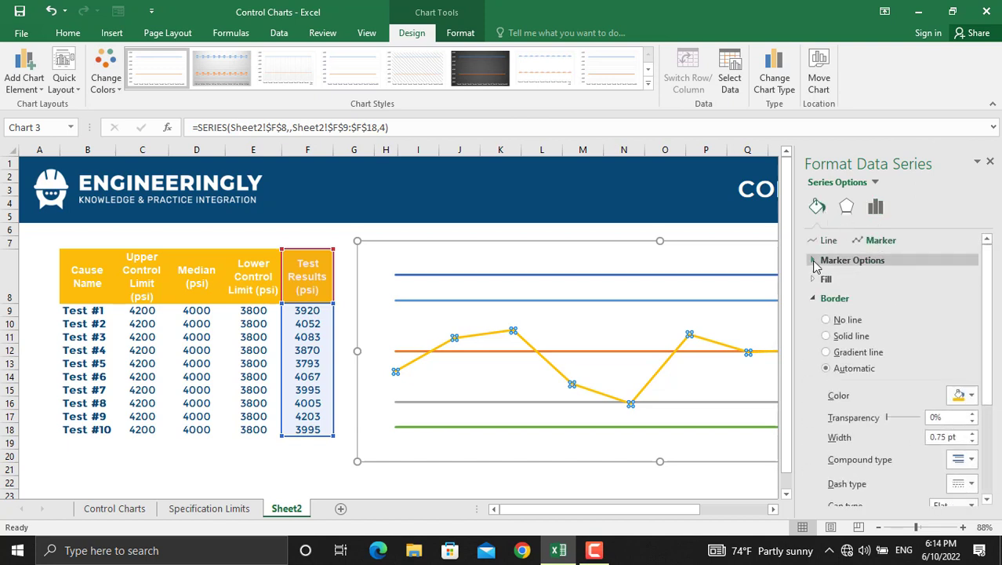
left_click(814, 263)
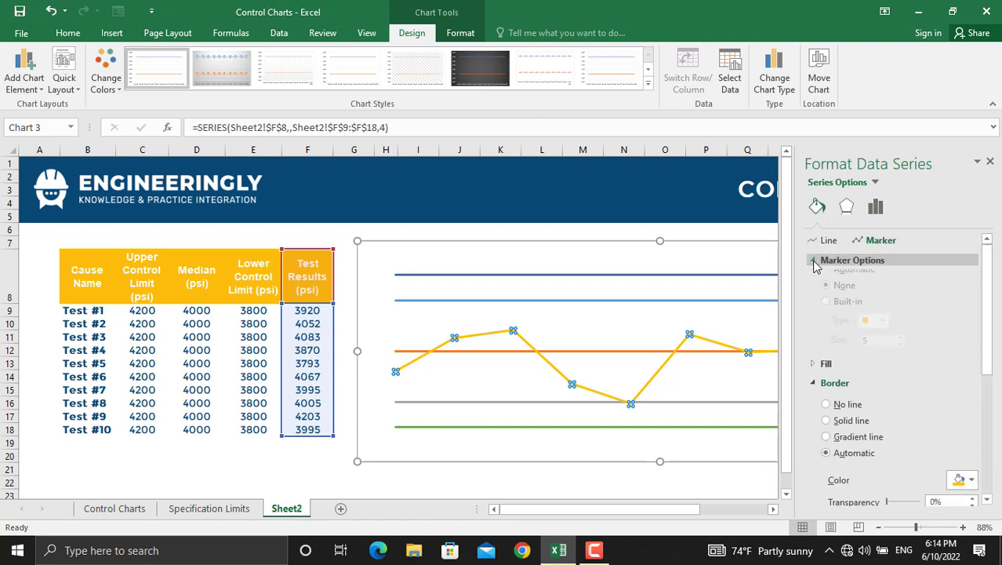
left_click(845, 314)
left_click(883, 332)
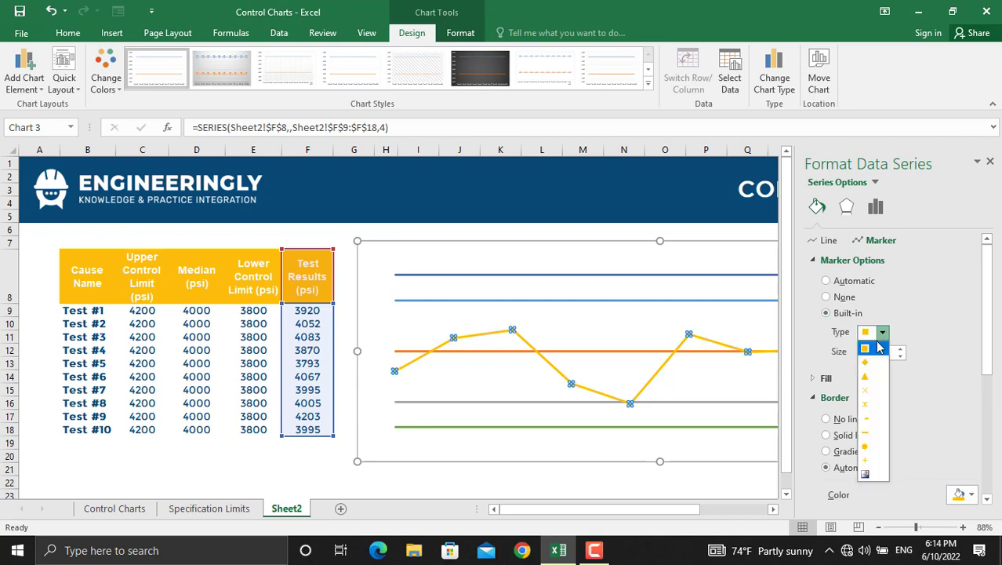
left_click(877, 353)
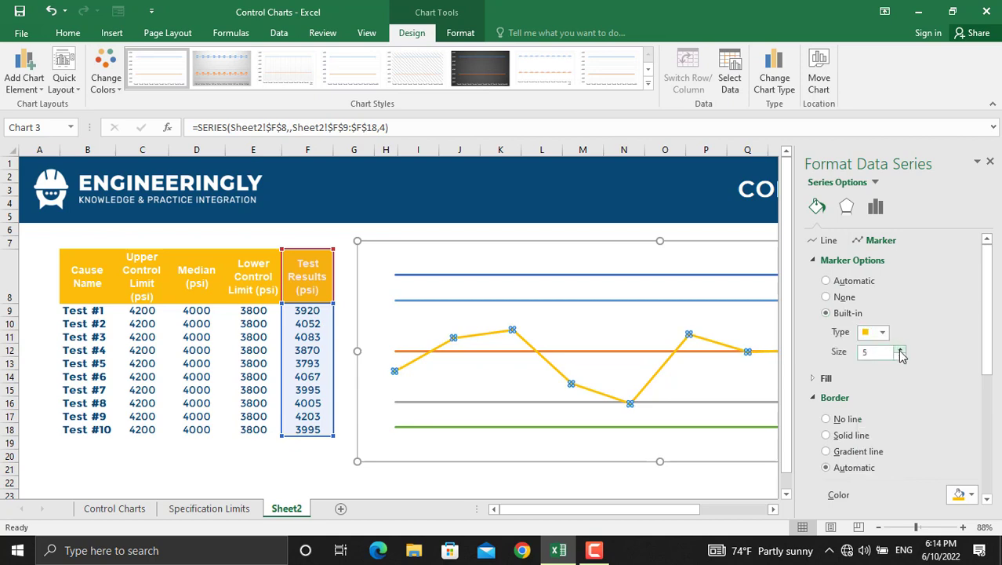
left_click(901, 349)
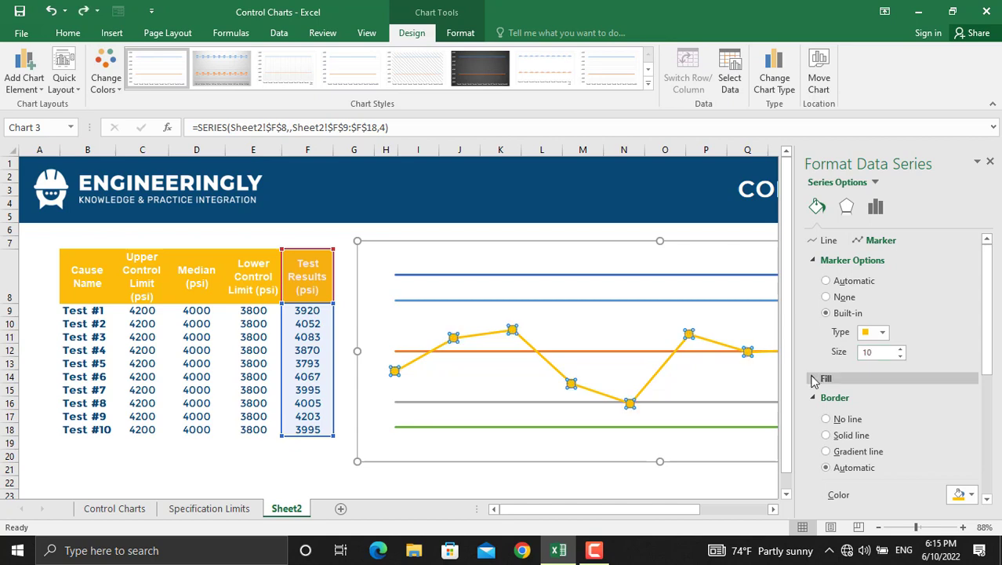
- Apply a solid dark blue fill to the Test Results markers and close the series formatting
left_click(816, 378)
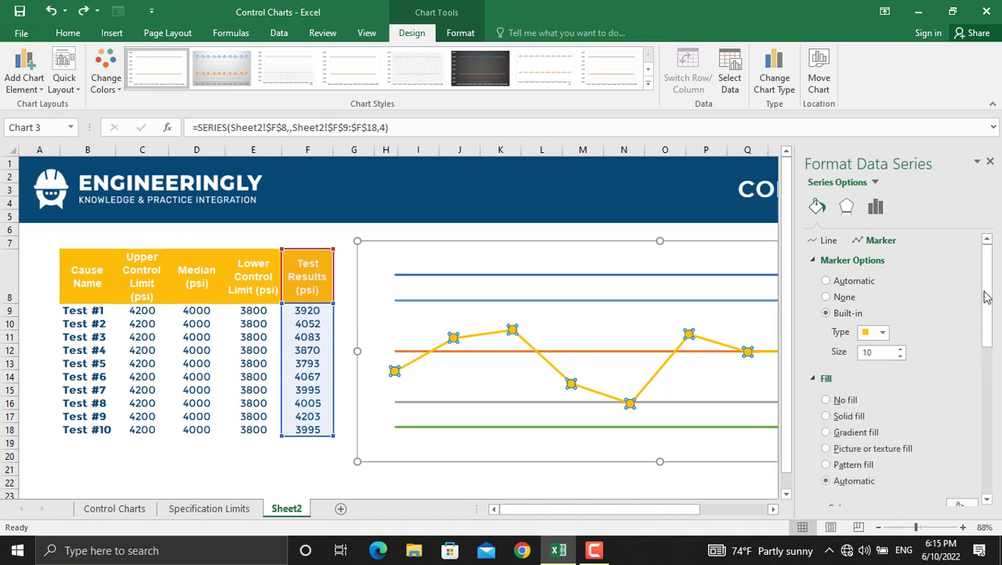
left_click_drag(988, 290, 987, 344)
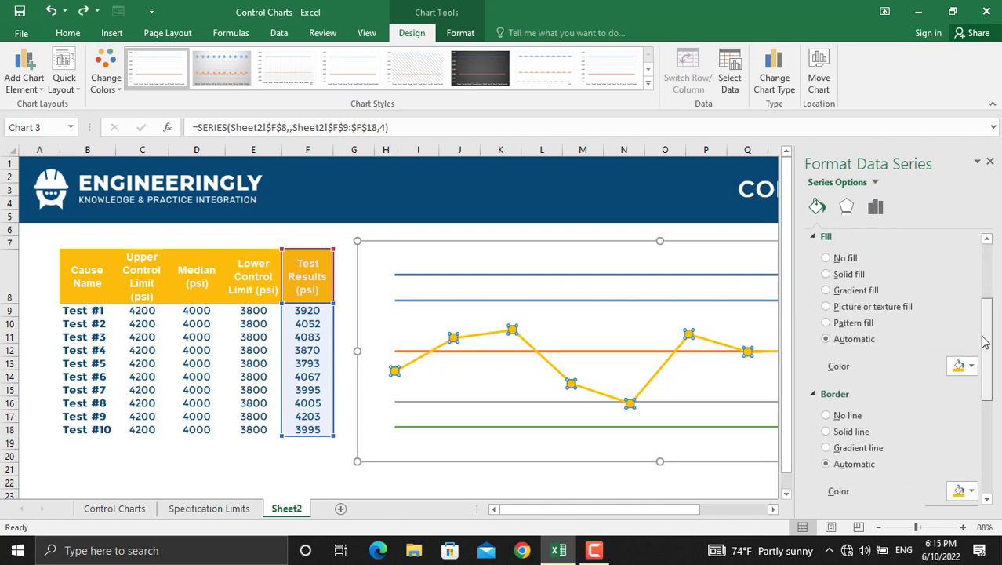
left_click(857, 276)
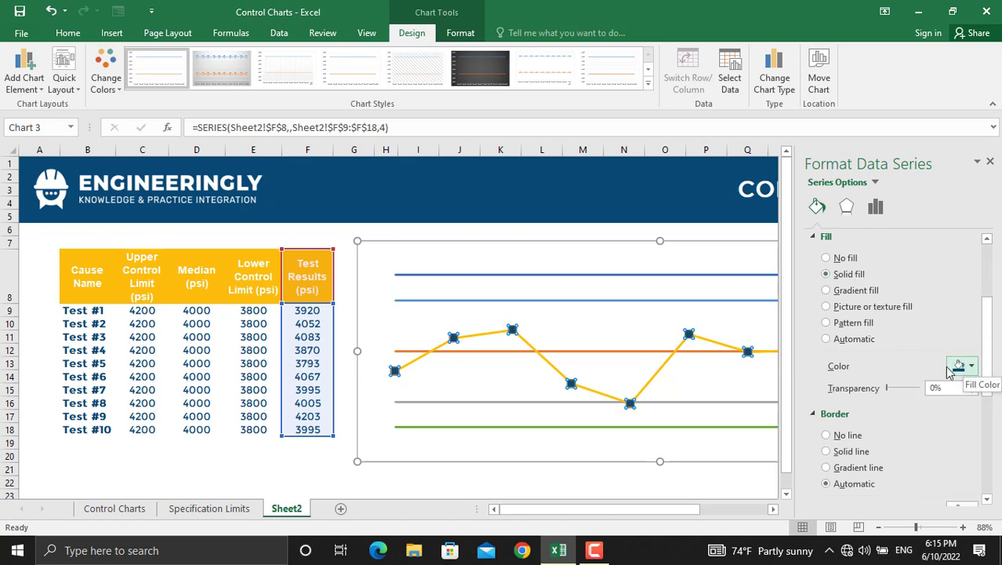
left_click(990, 161)
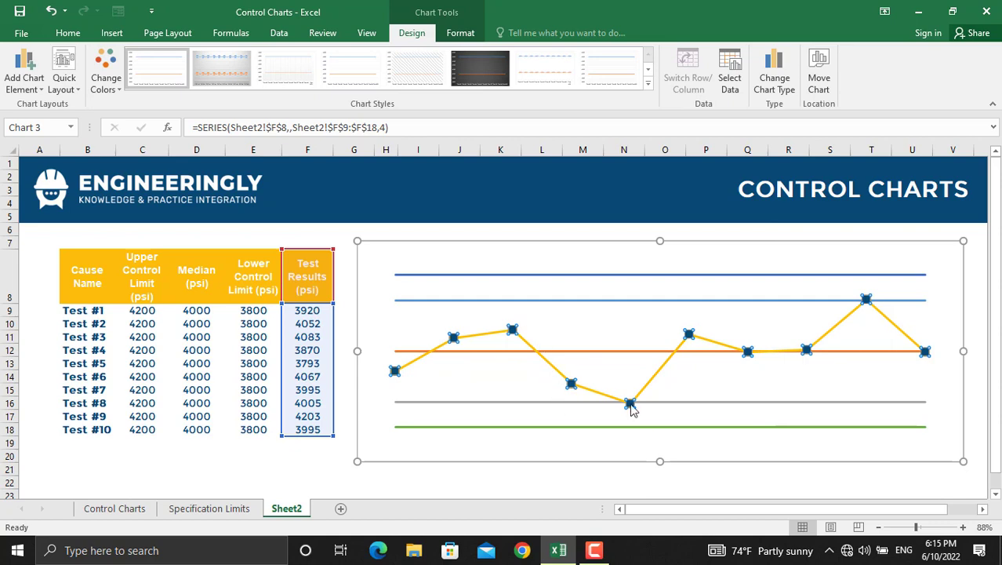
- Add data labels to the Test Results series
right_click(512, 332)
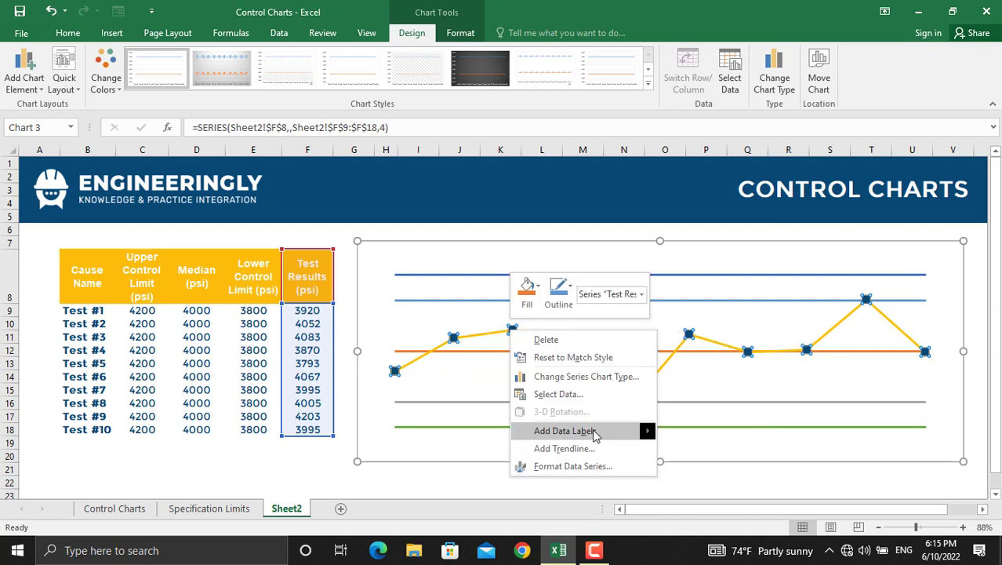
mouse_move(594, 435)
left_click(711, 433)
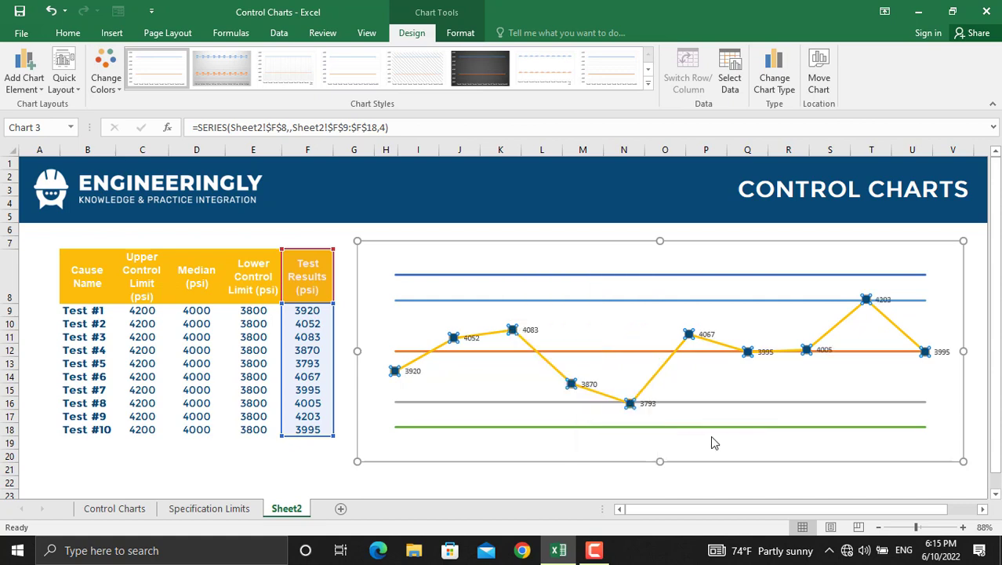
- Show both series name and value in the Test Results data labels, separated by a new line
left_click(712, 338)
right_click(711, 337)
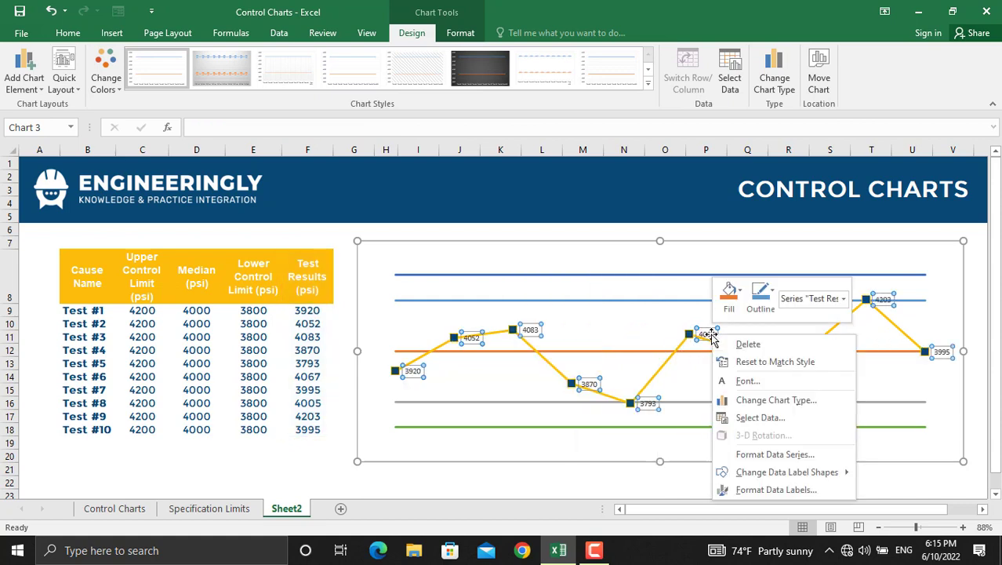
left_click(784, 489)
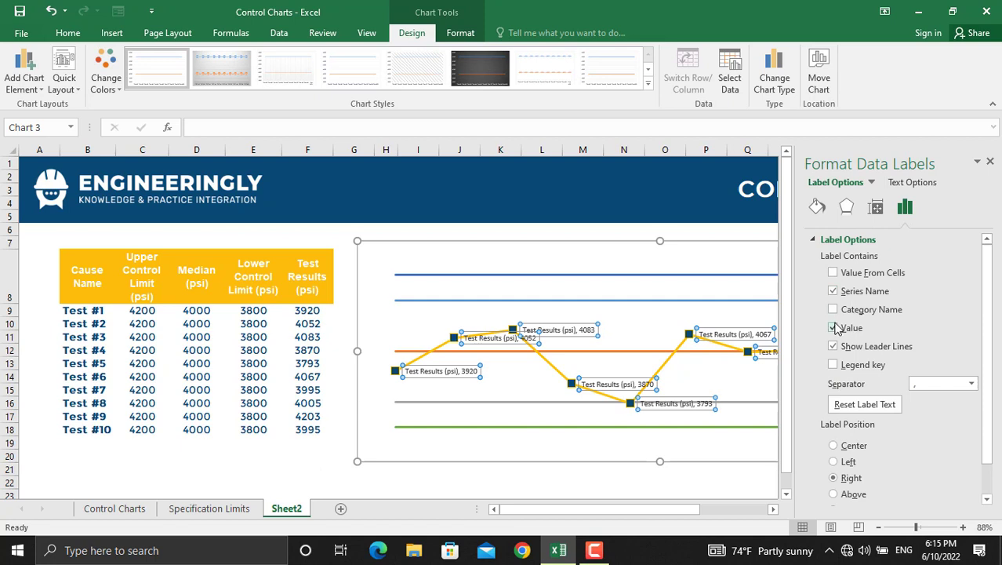
left_click(972, 383)
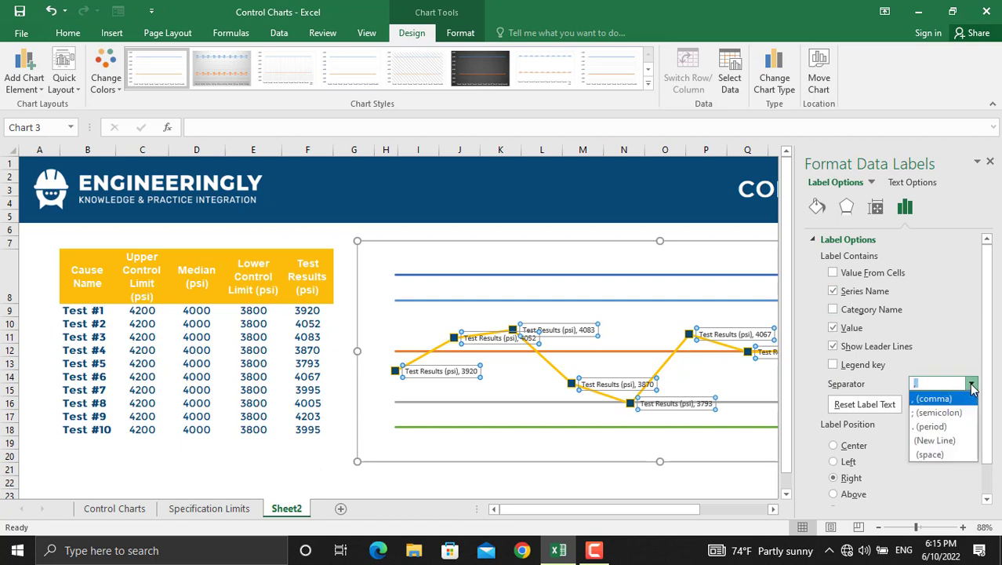
left_click(938, 440)
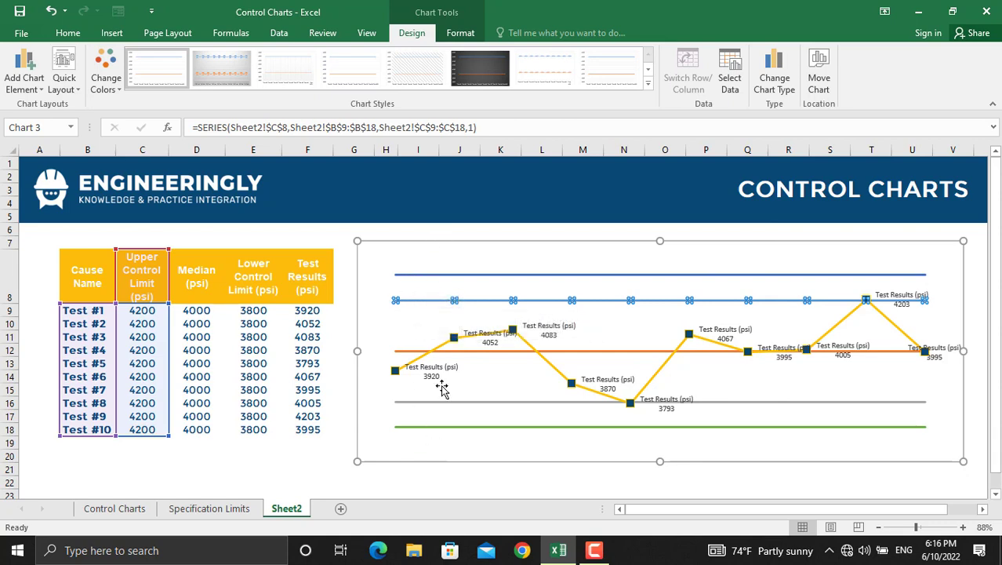
- Add data labels to the Upper Control Limit series
right_click(422, 306)
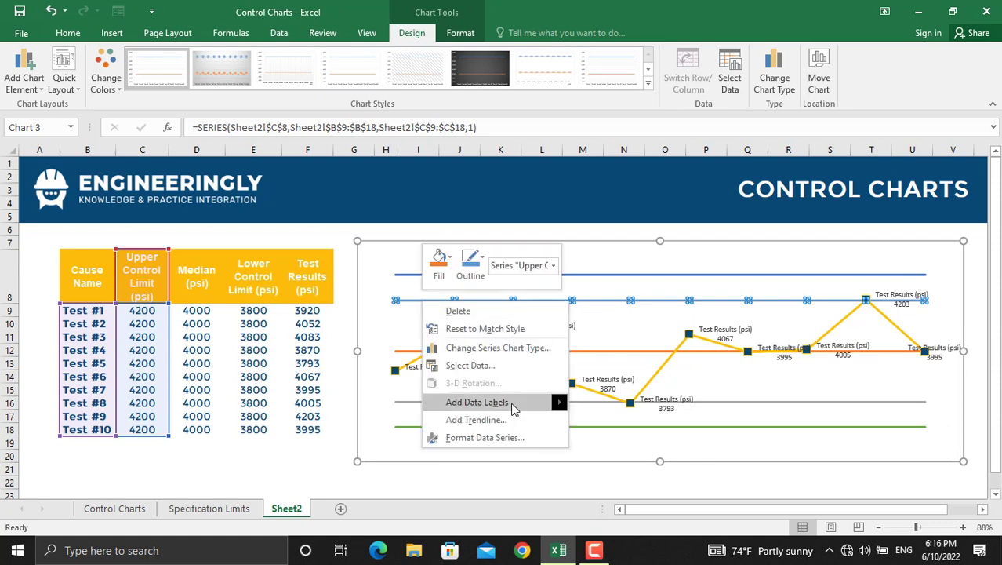
mouse_move(514, 407)
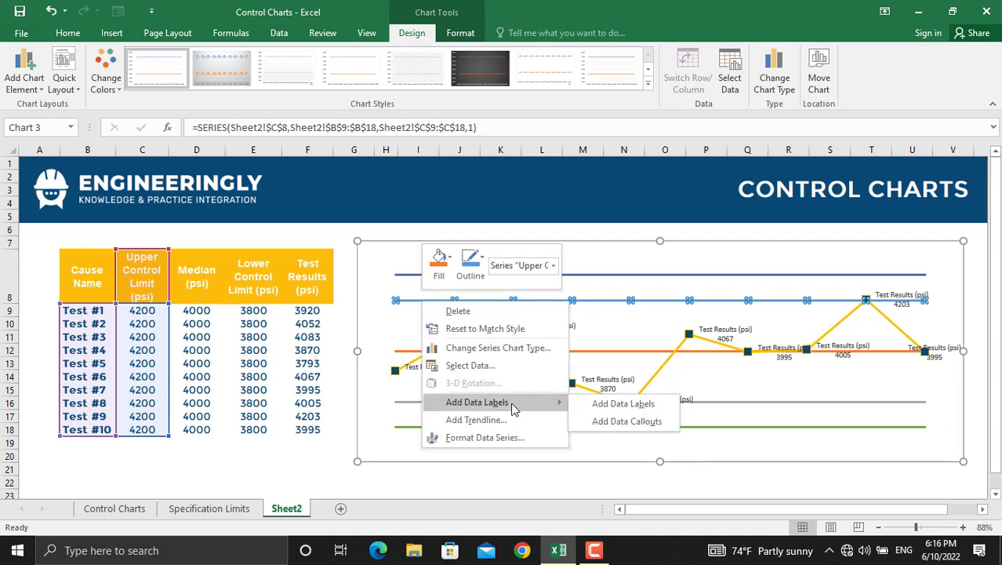
left_click(601, 404)
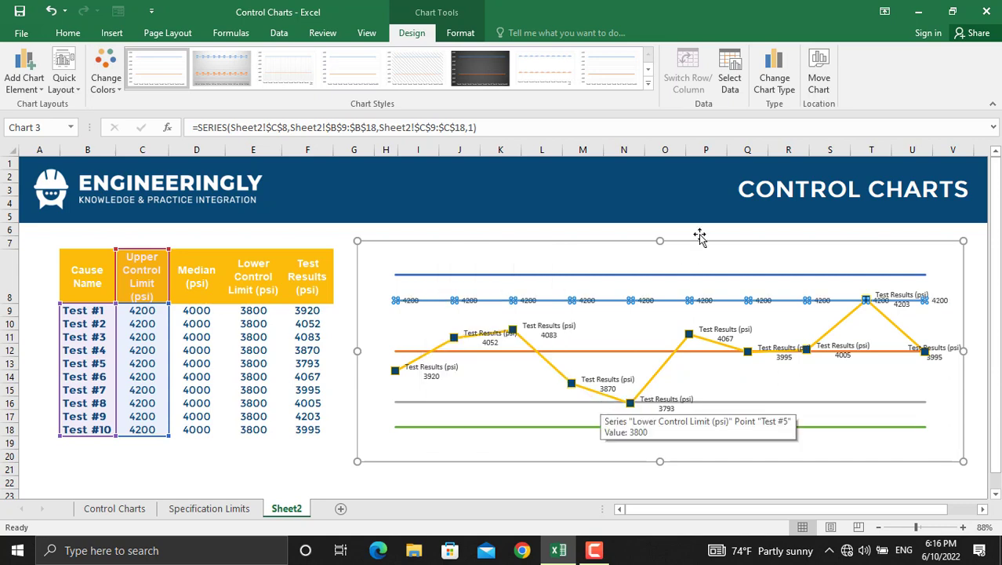
- Set the Upper Control Limit data labels to show the series name instead of the value
left_click(531, 301)
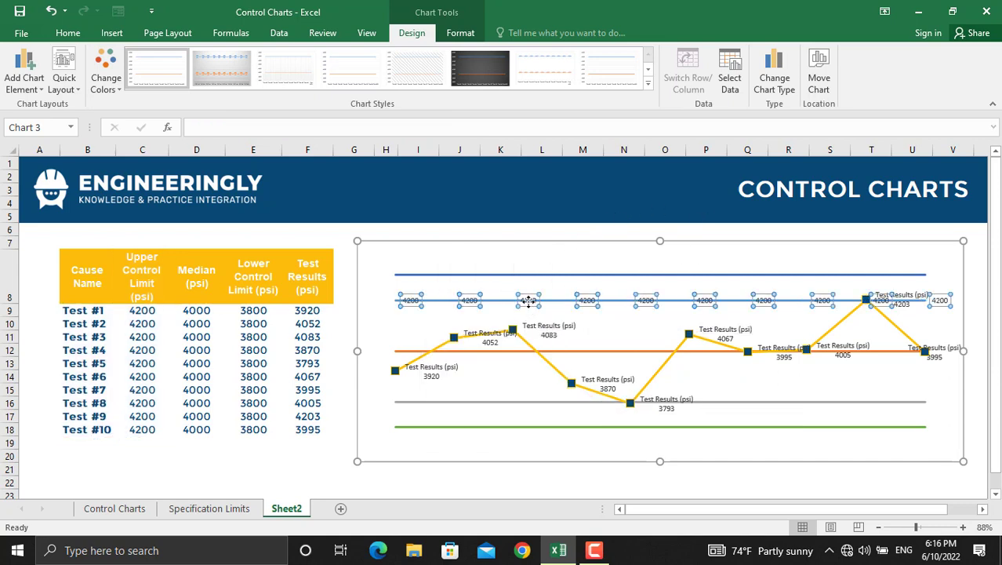
right_click(528, 302)
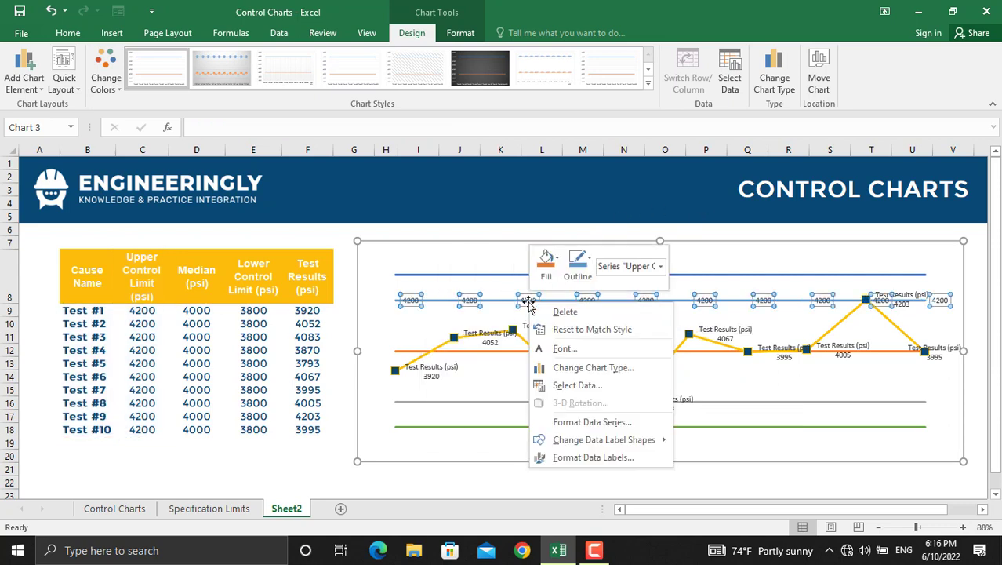
left_click(594, 458)
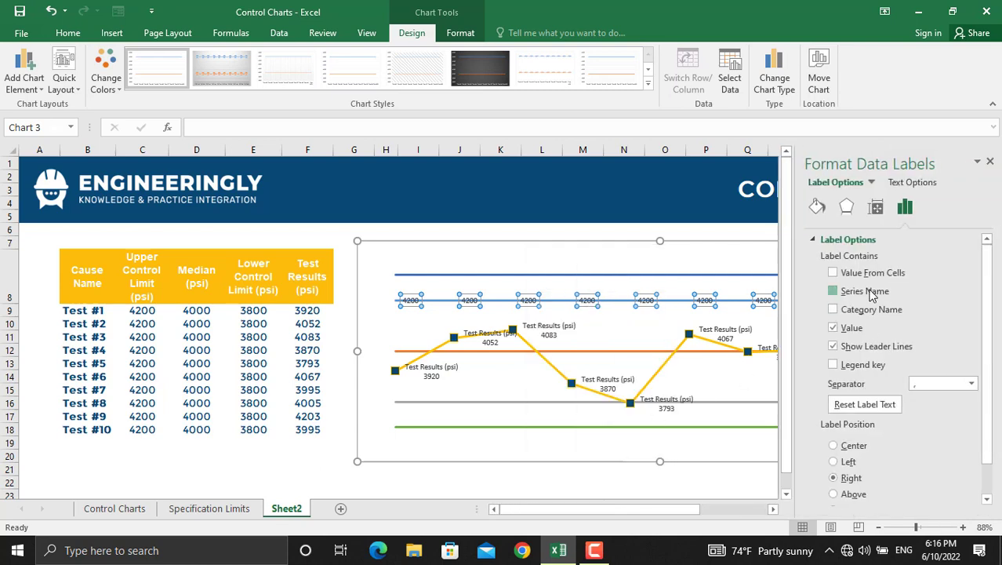
left_click(869, 295)
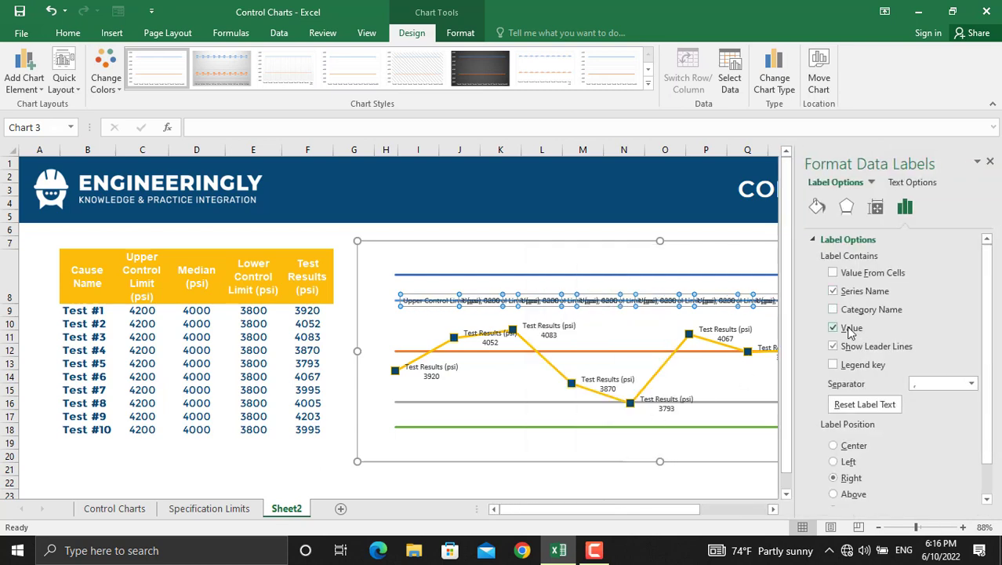
left_click(833, 328)
left_click(990, 161)
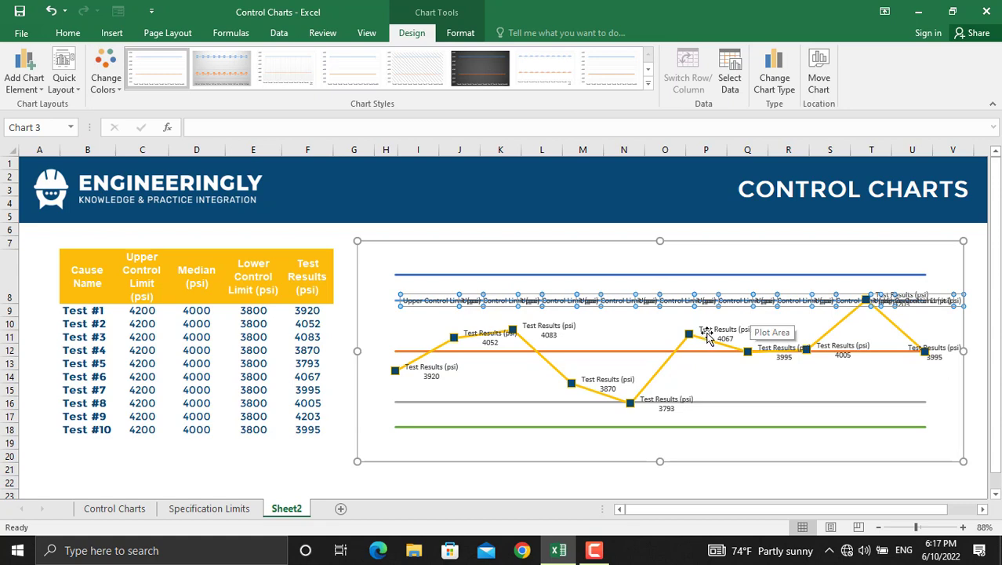
- Delete the repeated Upper Control Limit labels along the line, keeping only the one at the first point
double_click(496, 308)
key("Escape")
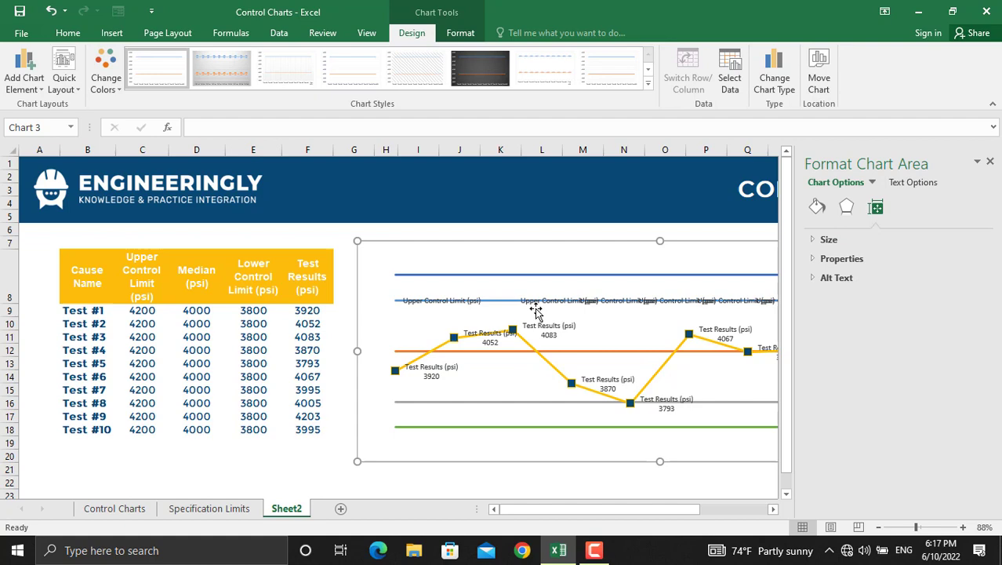
left_click(537, 305)
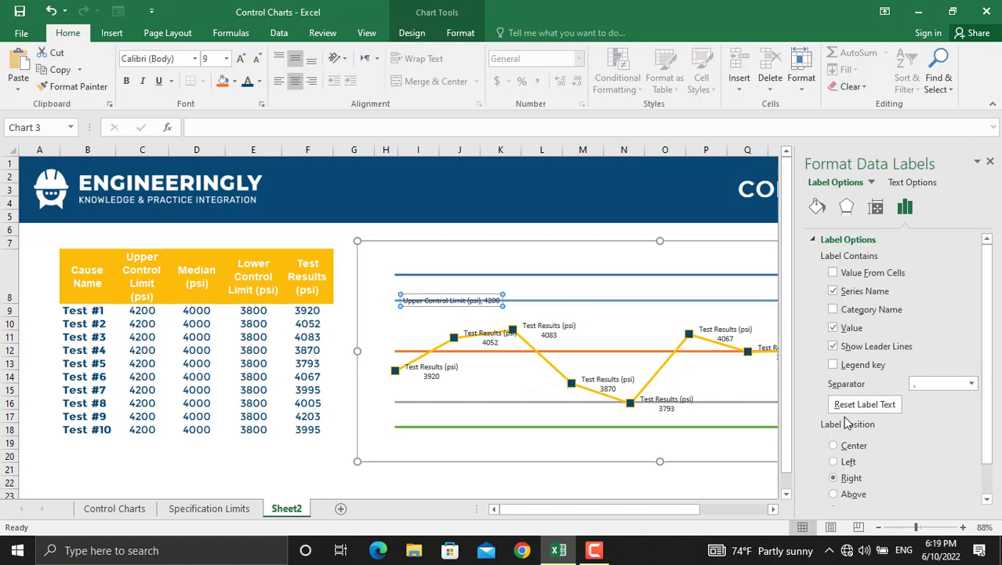
- Set the remaining Upper Control Limit label's position to Left and deselect the chart
left_click(834, 462)
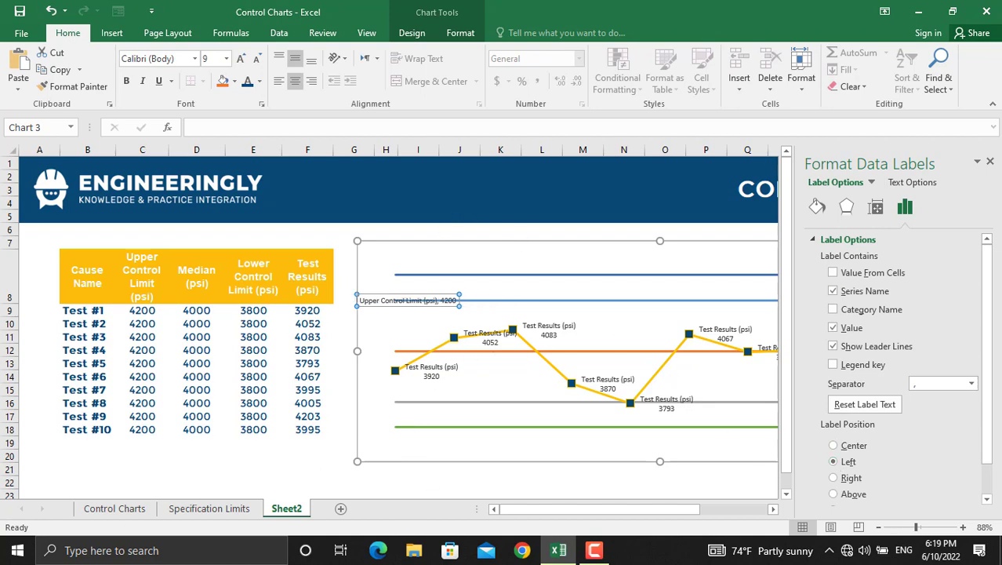
left_click(990, 160)
left_click(833, 482)
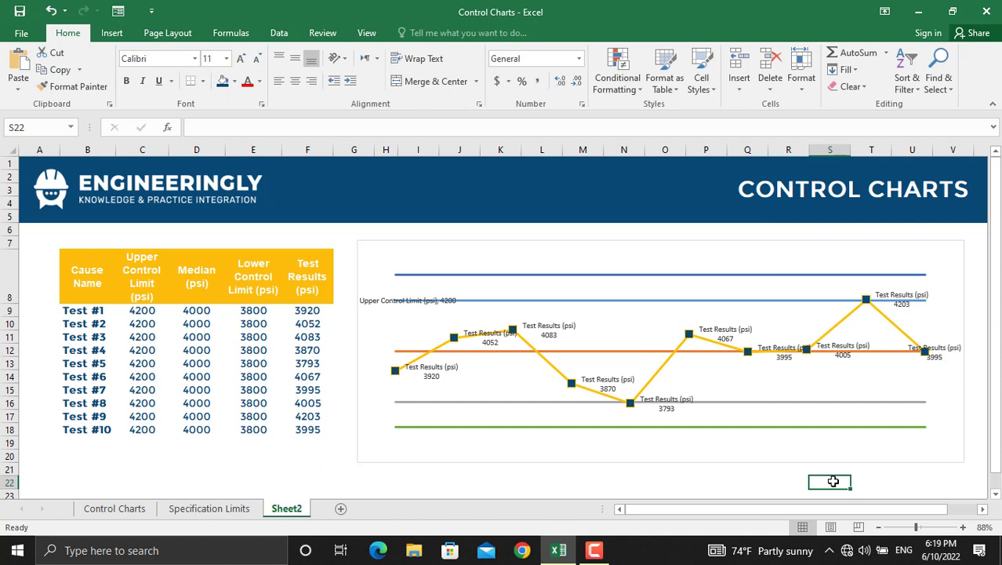